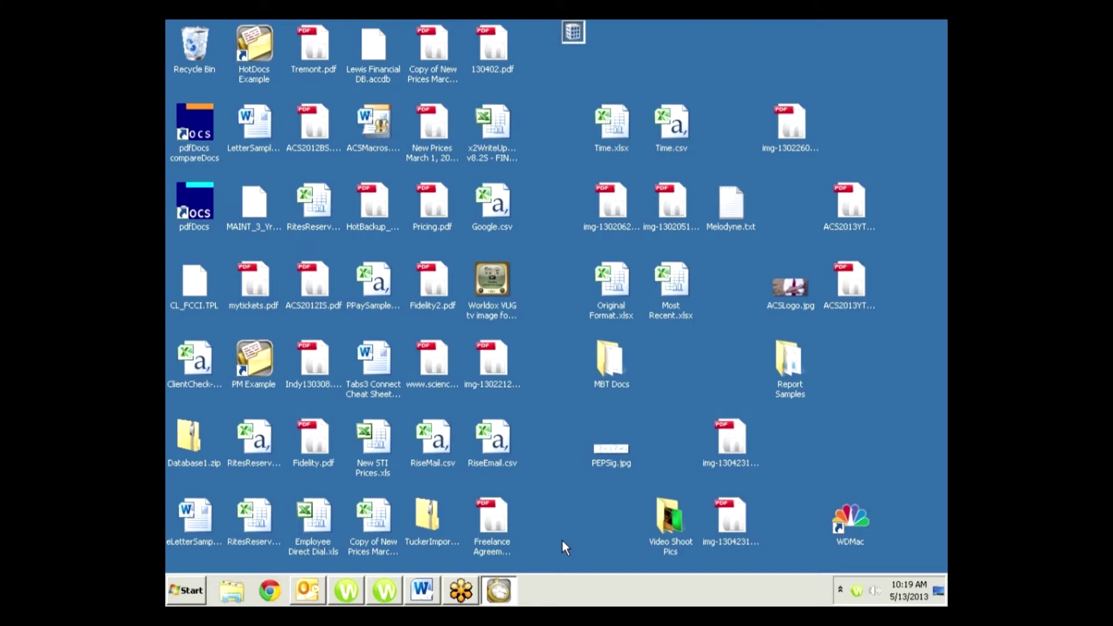
{"action": "left_click", "coordinate": [503, 586]}
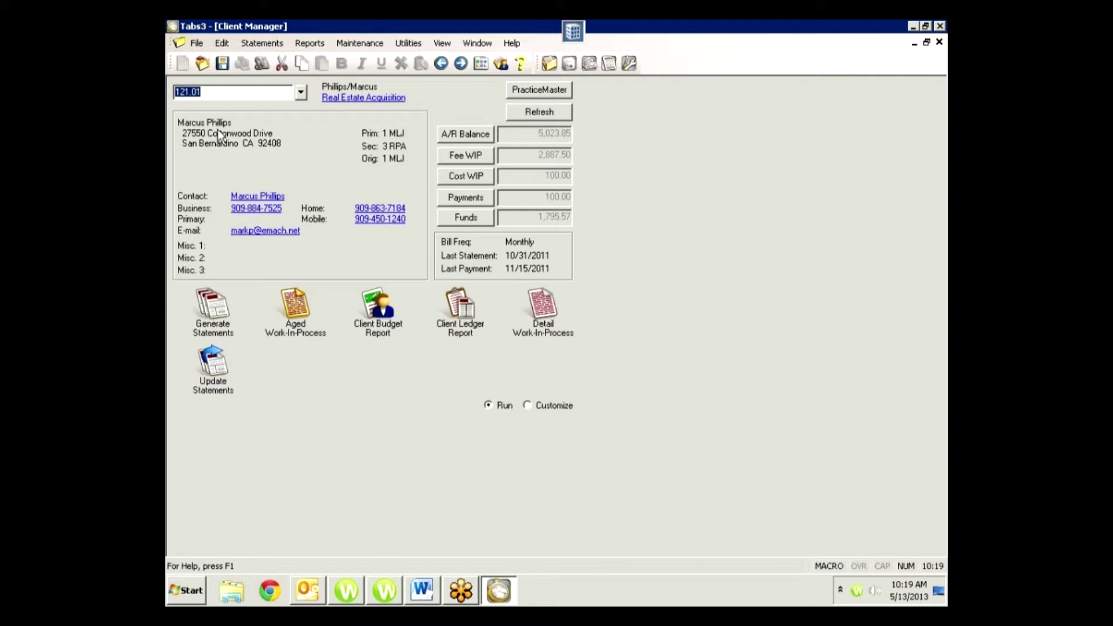
{"action": "left_click", "coordinate": [939, 43]}
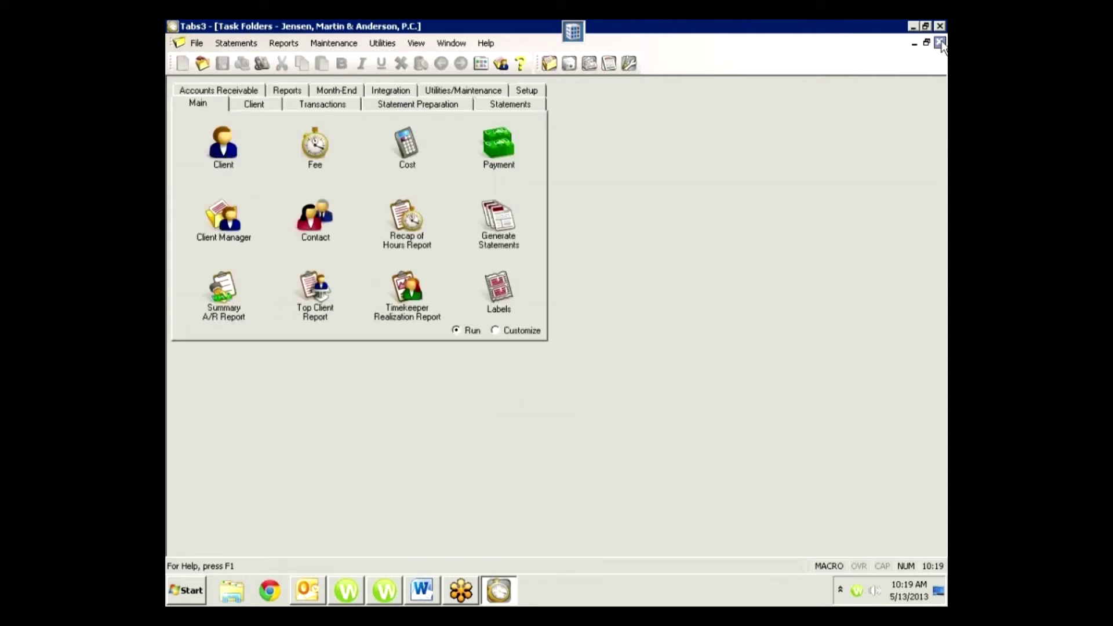
{"action": "left_click", "coordinate": [221, 227]}
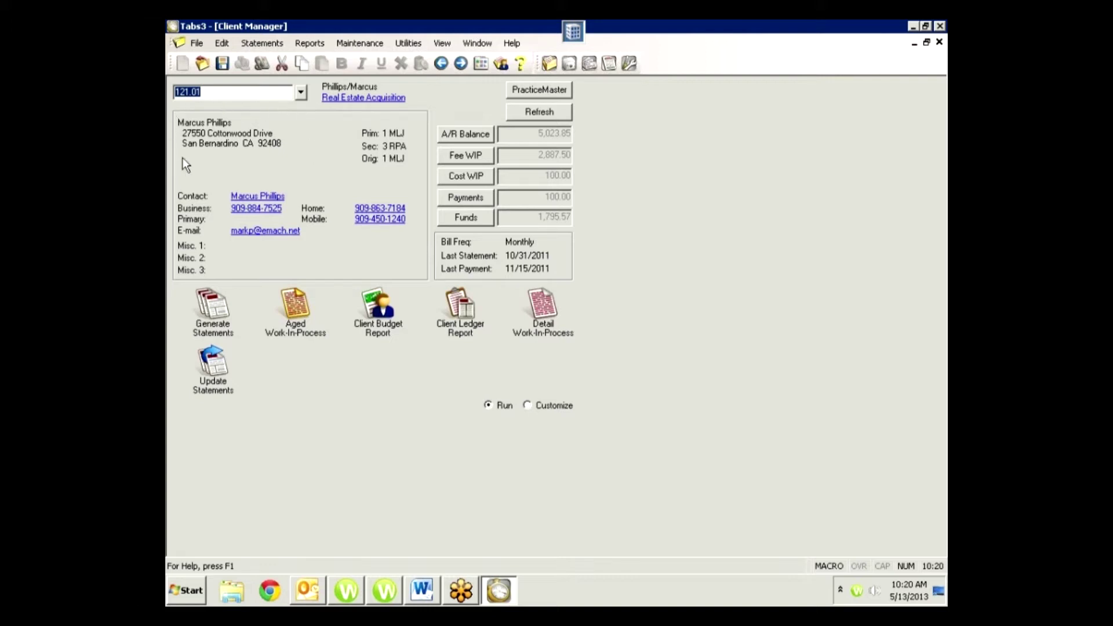
{"action": "double_click", "coordinate": [196, 99]}
{"action": "left_click", "coordinate": [344, 98]}
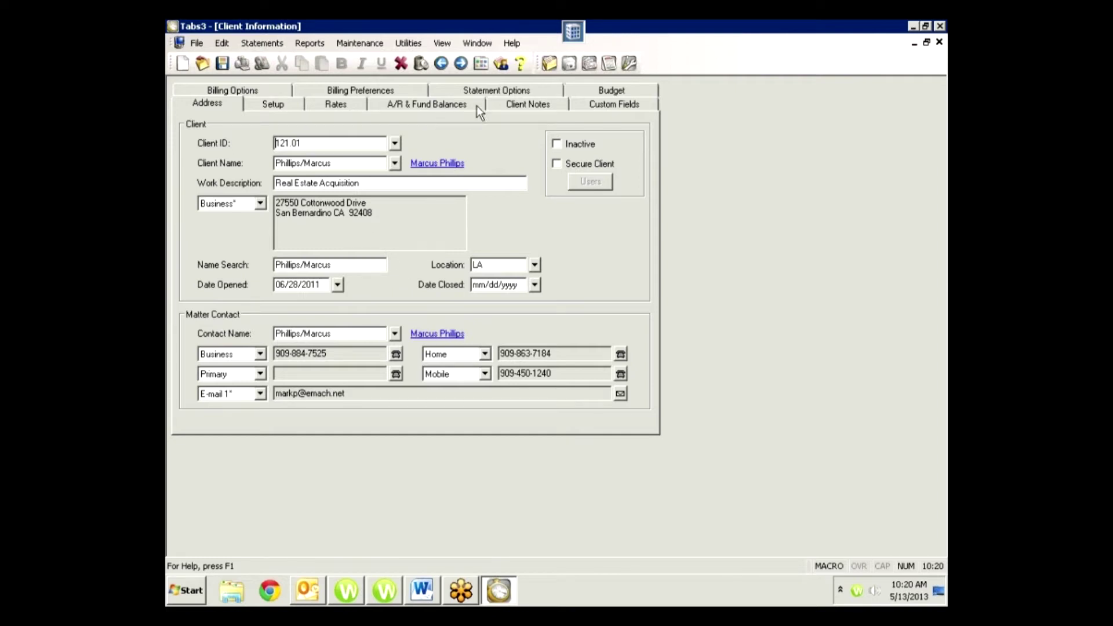
{"action": "left_click", "coordinate": [360, 90]}
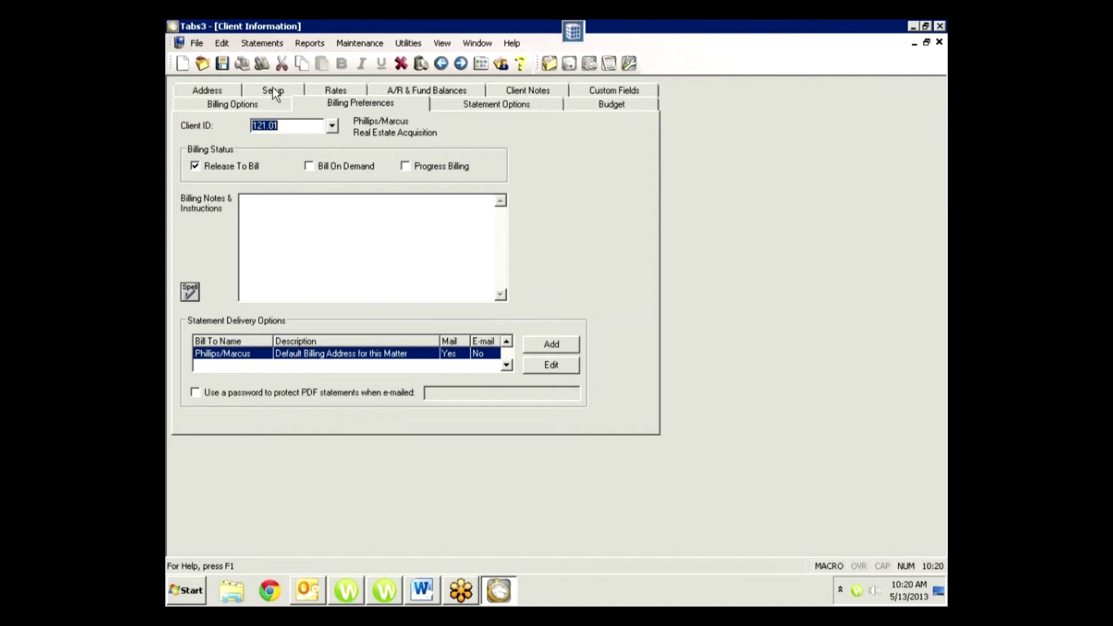
{"action": "left_click", "coordinate": [234, 103]}
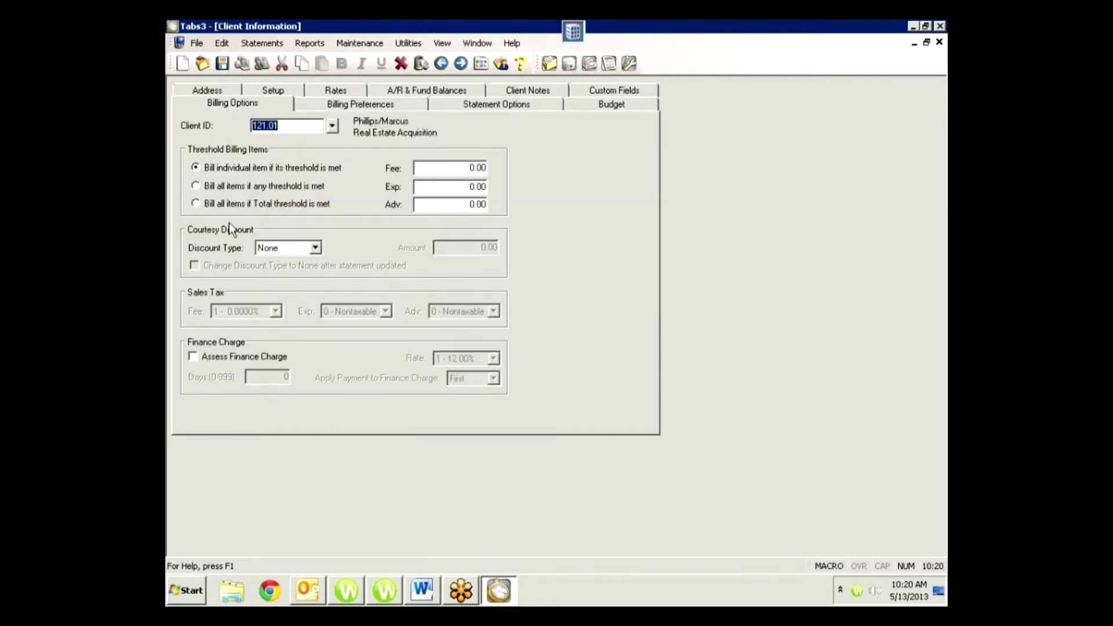
{"action": "left_click", "coordinate": [331, 104]}
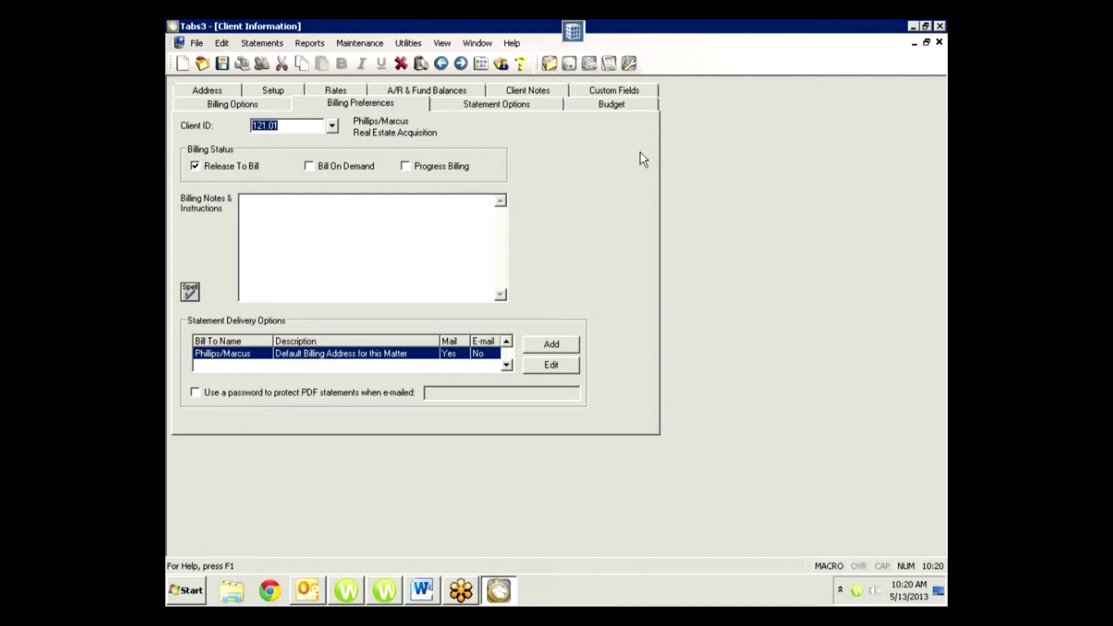
{"action": "left_click", "coordinate": [940, 42]}
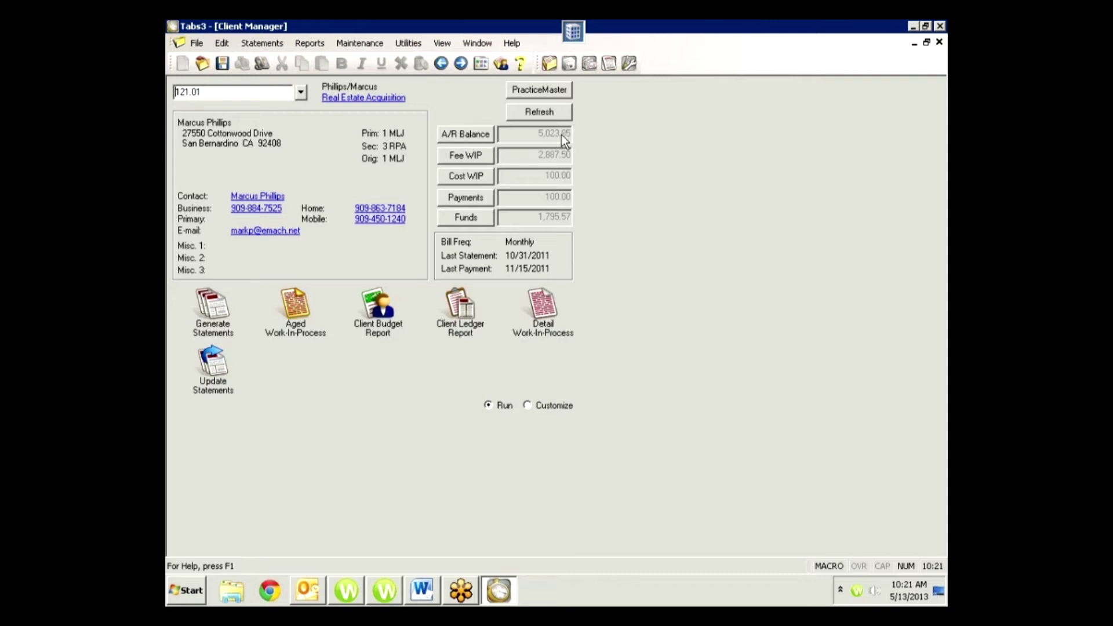
{"action": "left_click", "coordinate": [466, 136]}
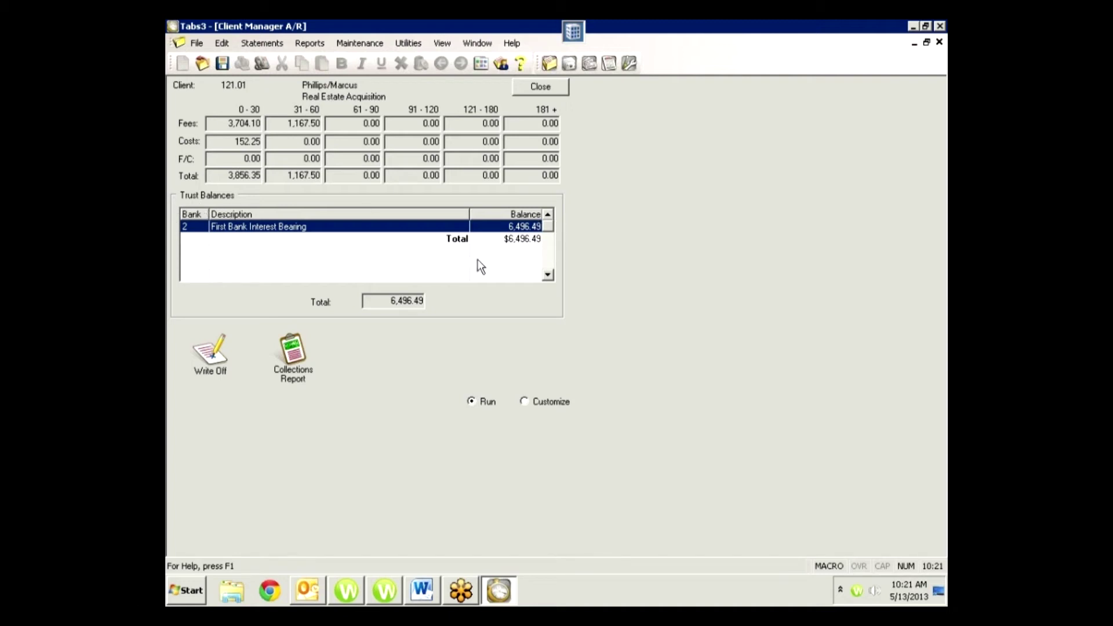
{"action": "left_click", "coordinate": [548, 90]}
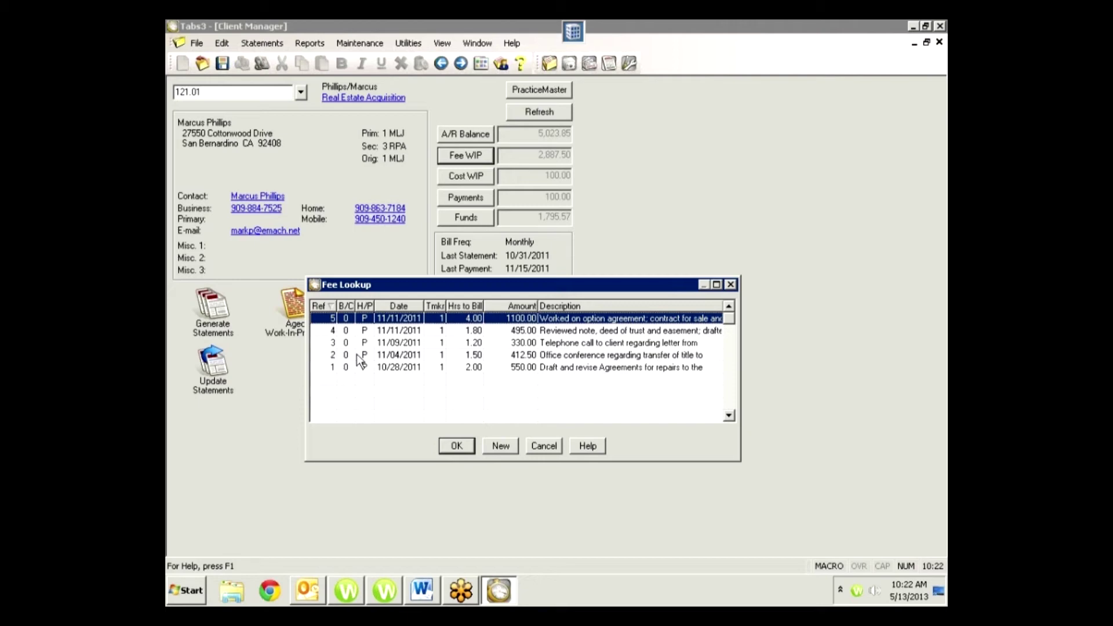
- Open the 11/04/2011 fee entry of 412.50 for editing, placing the cursor in Hours Worked
{"action": "left_click", "coordinate": [570, 358]}
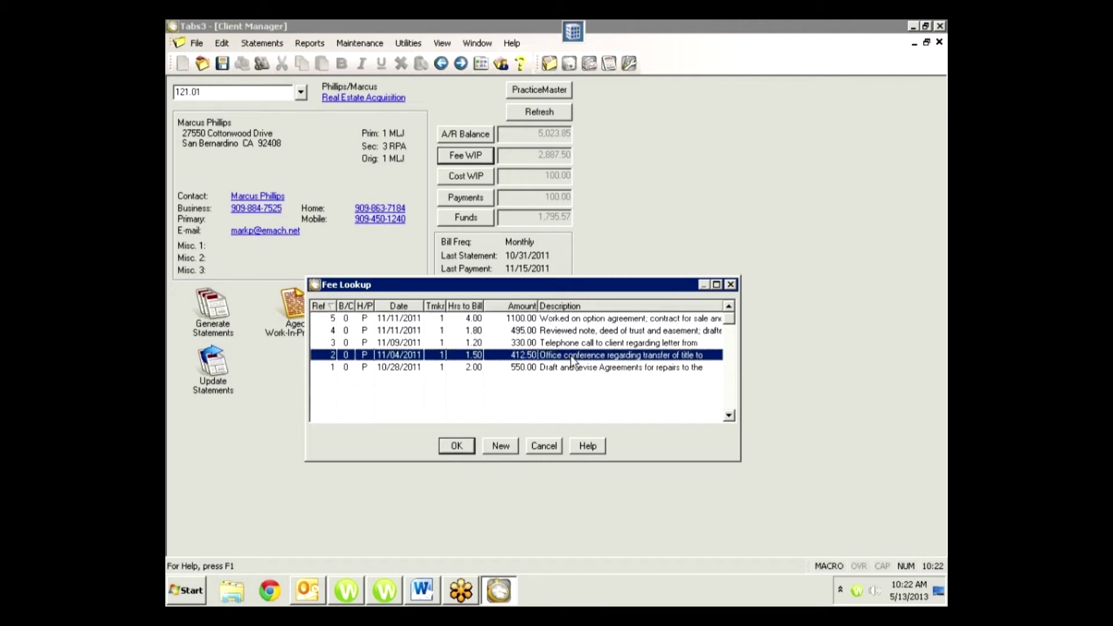
{"action": "left_click", "coordinate": [452, 444]}
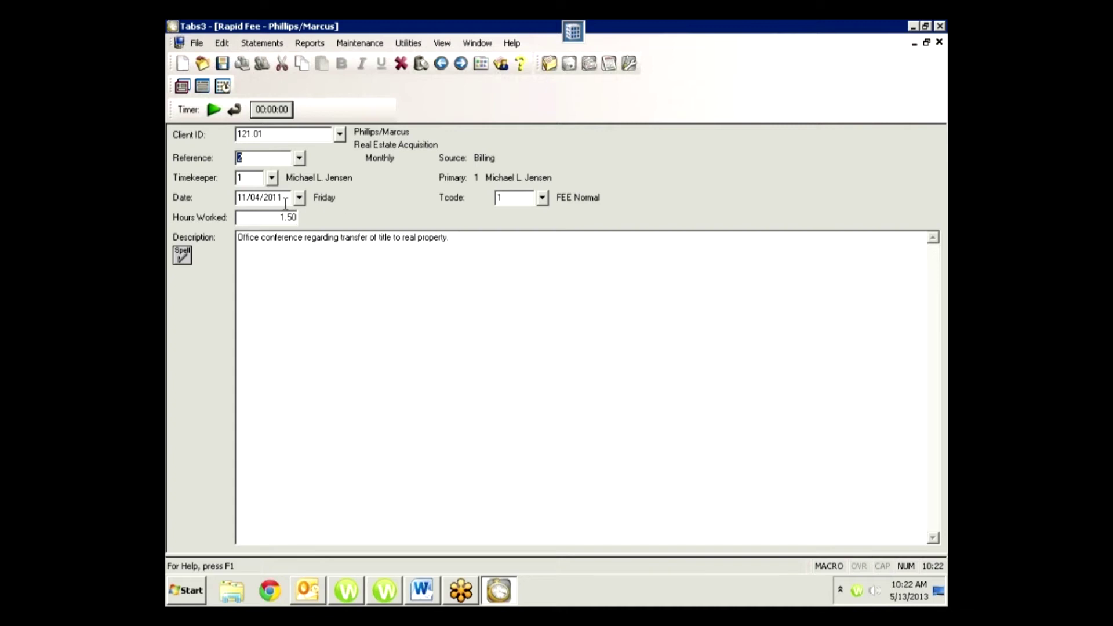
{"action": "left_click", "coordinate": [273, 217]}
- Switch the fee to Detail view and show a taller Fee Entry List below it
{"action": "left_click", "coordinate": [183, 87]}
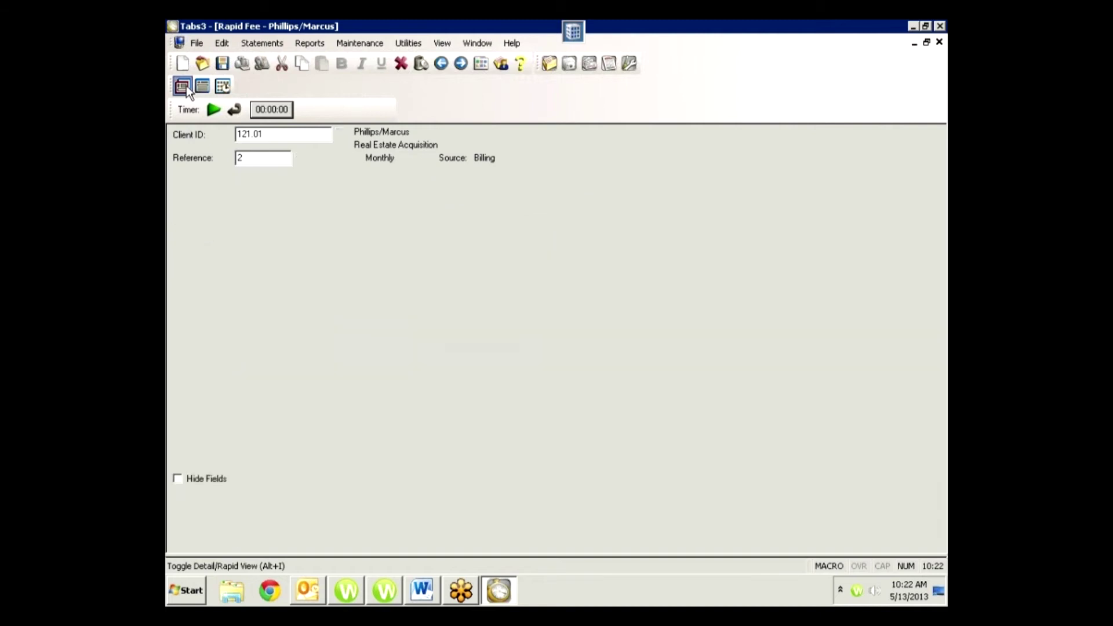
{"action": "left_click", "coordinate": [202, 85]}
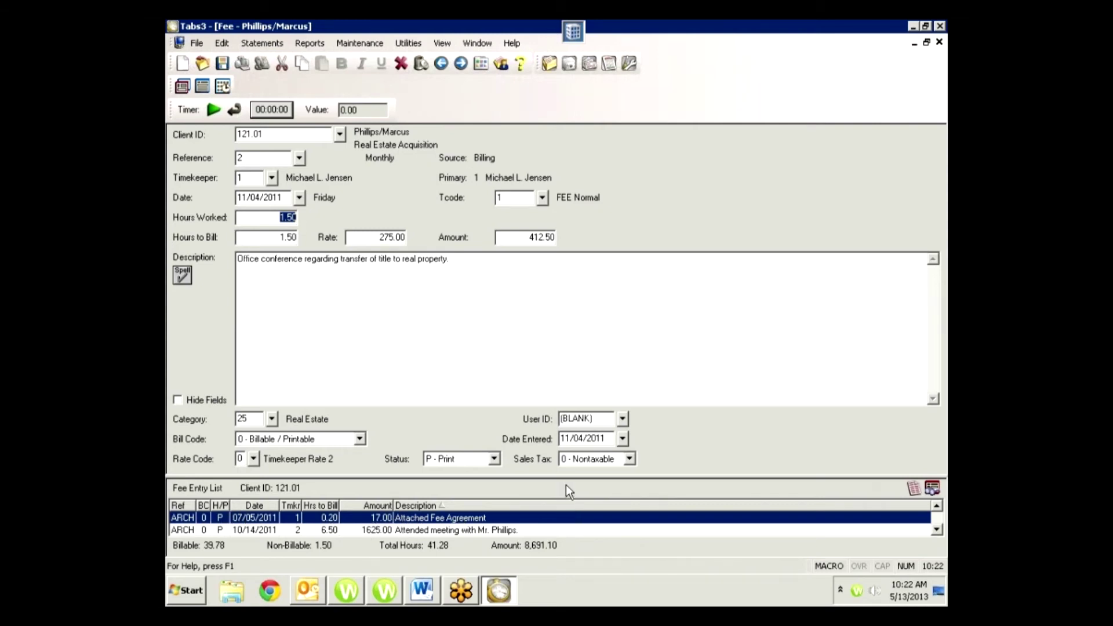
{"action": "left_click_drag", "start_coordinate": [566, 480], "coordinate": [566, 406]}
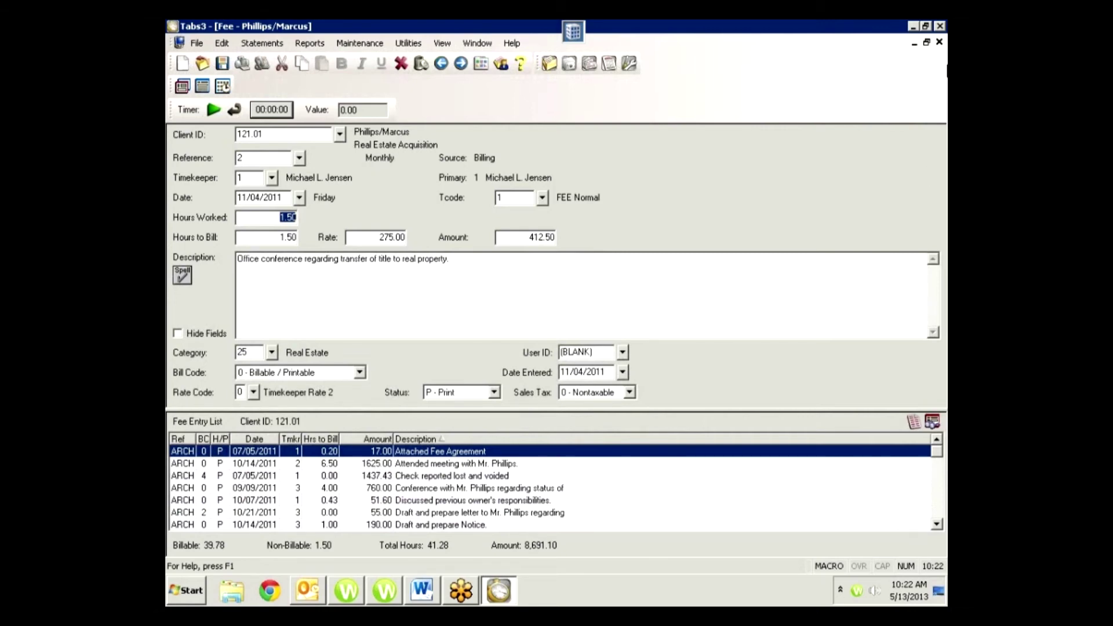
- Close the fee entry, then start a new cost entry for 121.01 and discard it without saving
{"action": "left_click", "coordinate": [939, 42]}
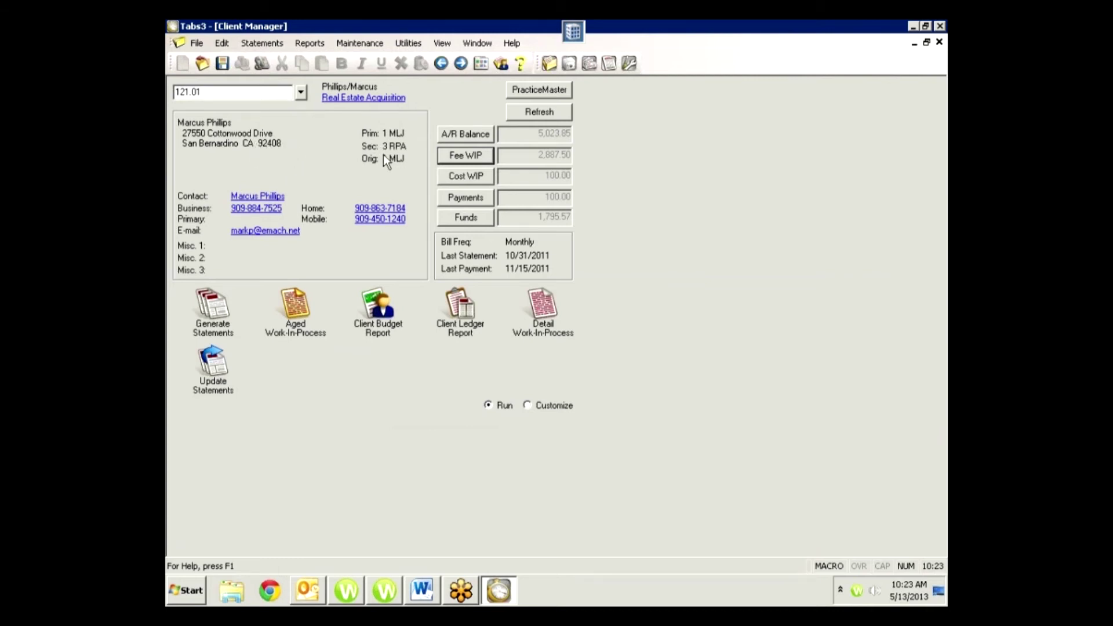
{"action": "left_click", "coordinate": [467, 174]}
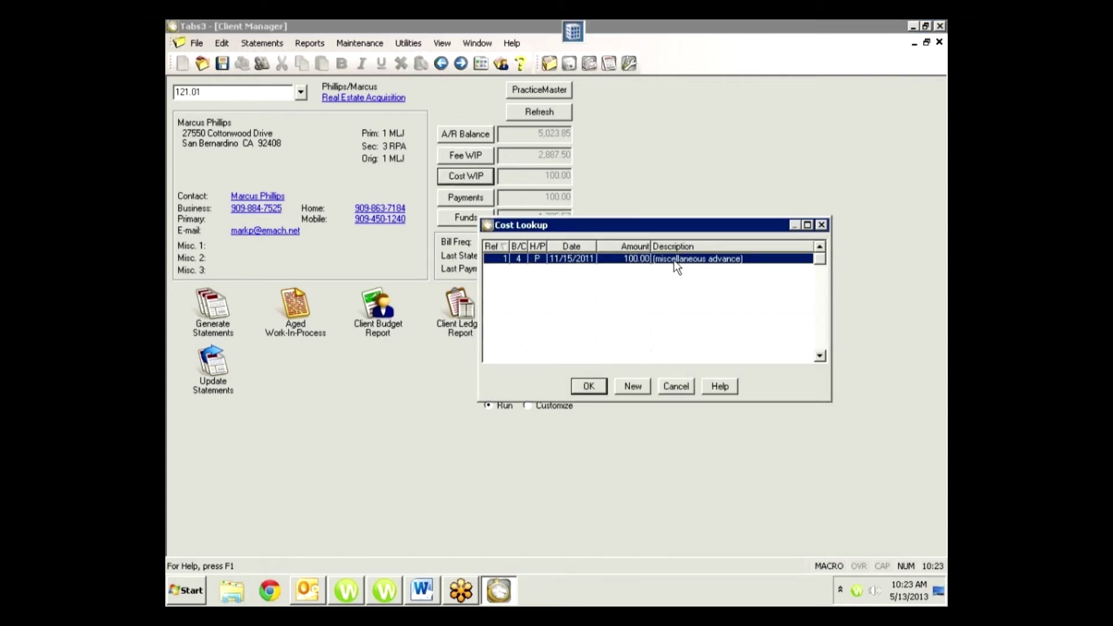
{"action": "left_click", "coordinate": [633, 386]}
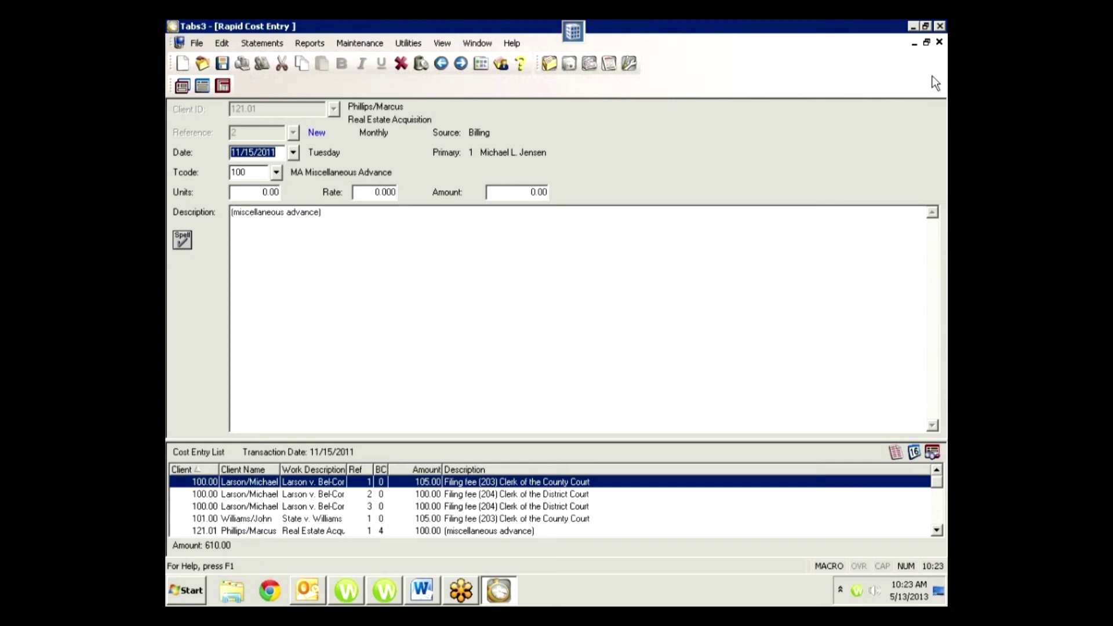
{"action": "left_click", "coordinate": [939, 43]}
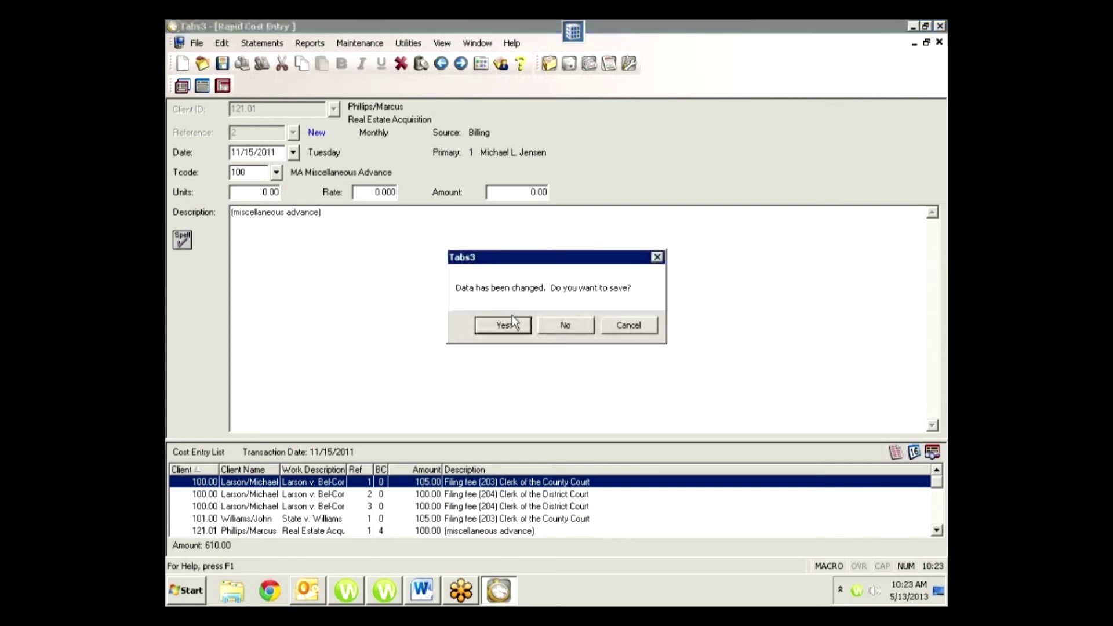
{"action": "left_click", "coordinate": [556, 323]}
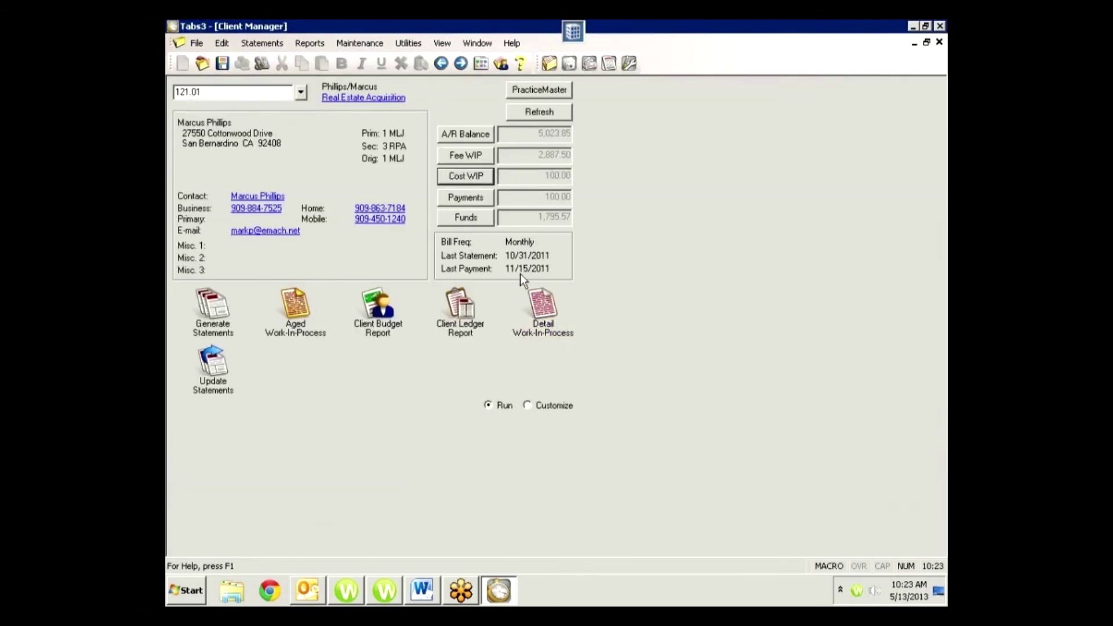
{"action": "left_click", "coordinate": [452, 199]}
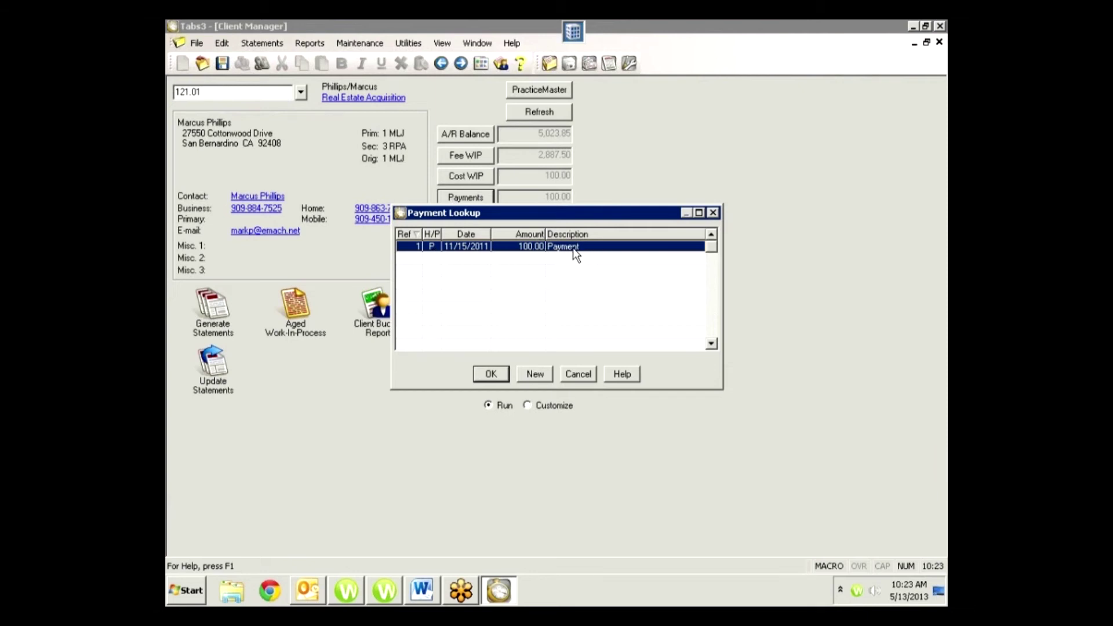
{"action": "left_click", "coordinate": [569, 378]}
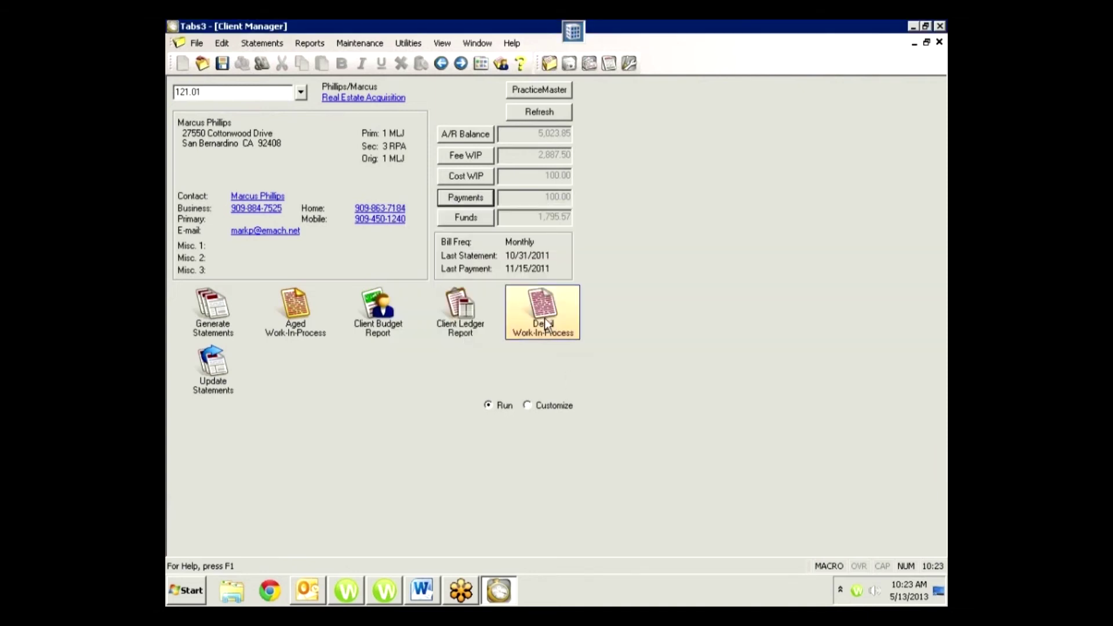
{"action": "left_click", "coordinate": [476, 219]}
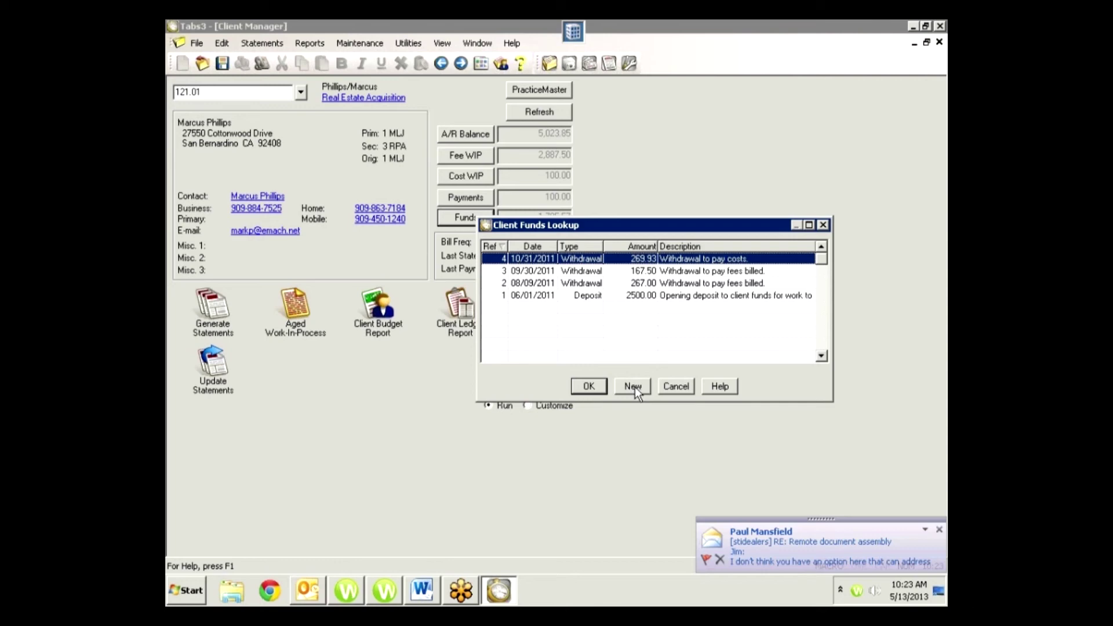
{"action": "left_click", "coordinate": [939, 530]}
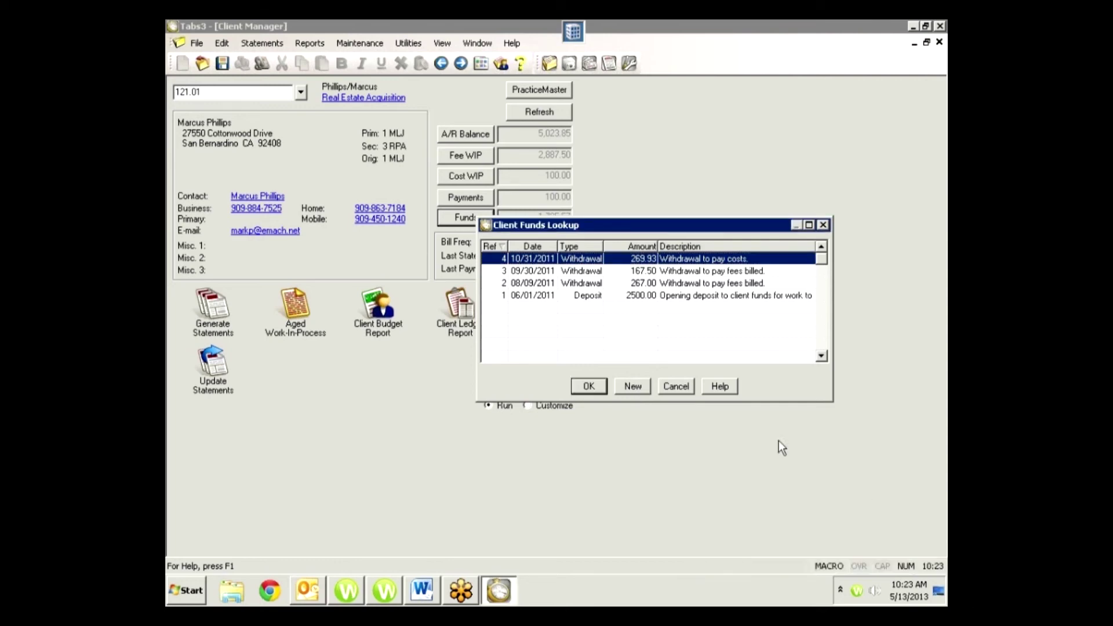
{"action": "left_click", "coordinate": [680, 386]}
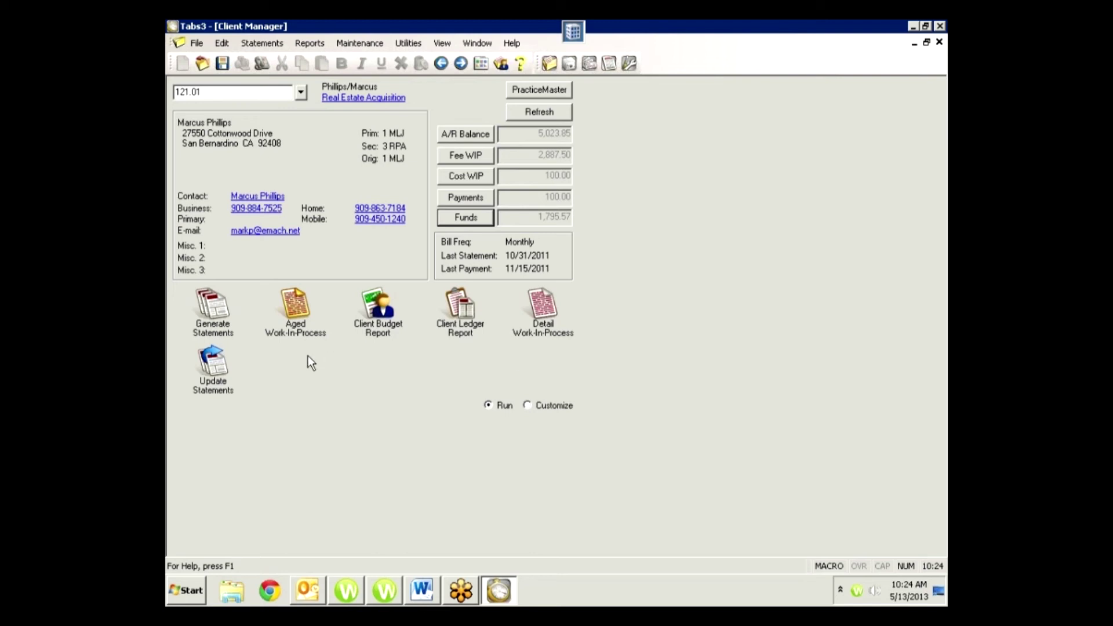
- Enter shortcut customize mode and assign Unbill Final Statements to the first empty slot
{"action": "left_click", "coordinate": [527, 405]}
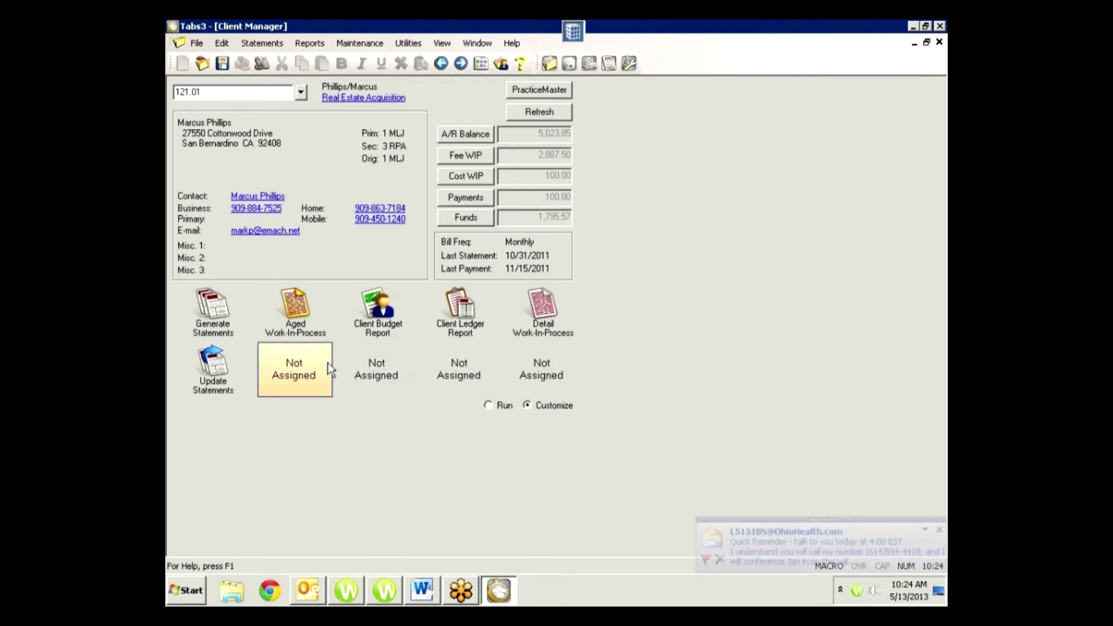
{"action": "left_click", "coordinate": [939, 530]}
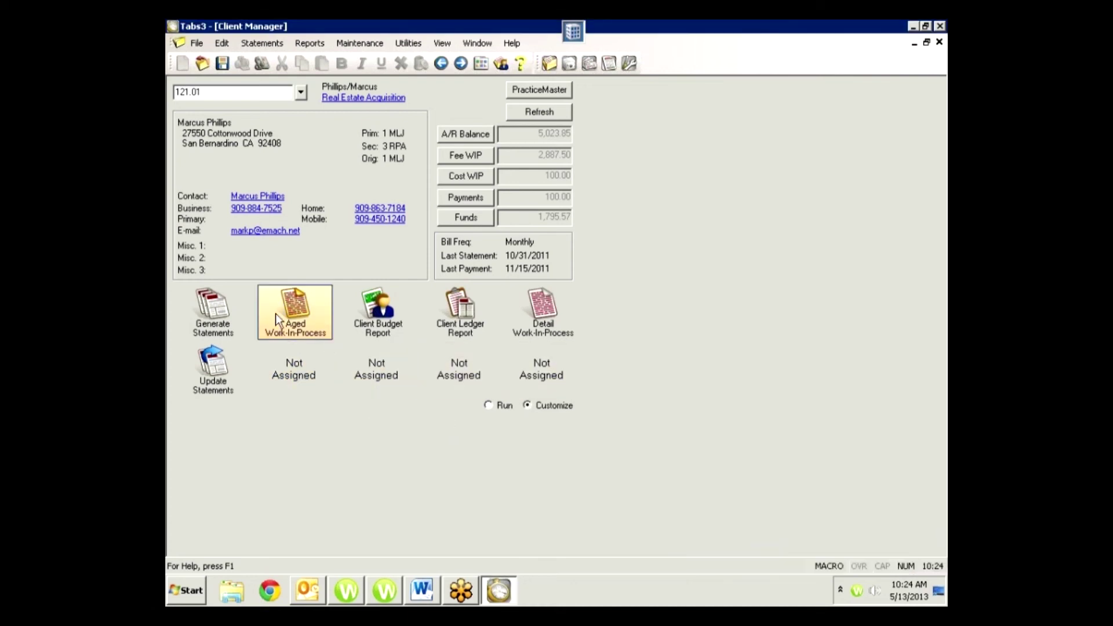
{"action": "left_click", "coordinate": [296, 370]}
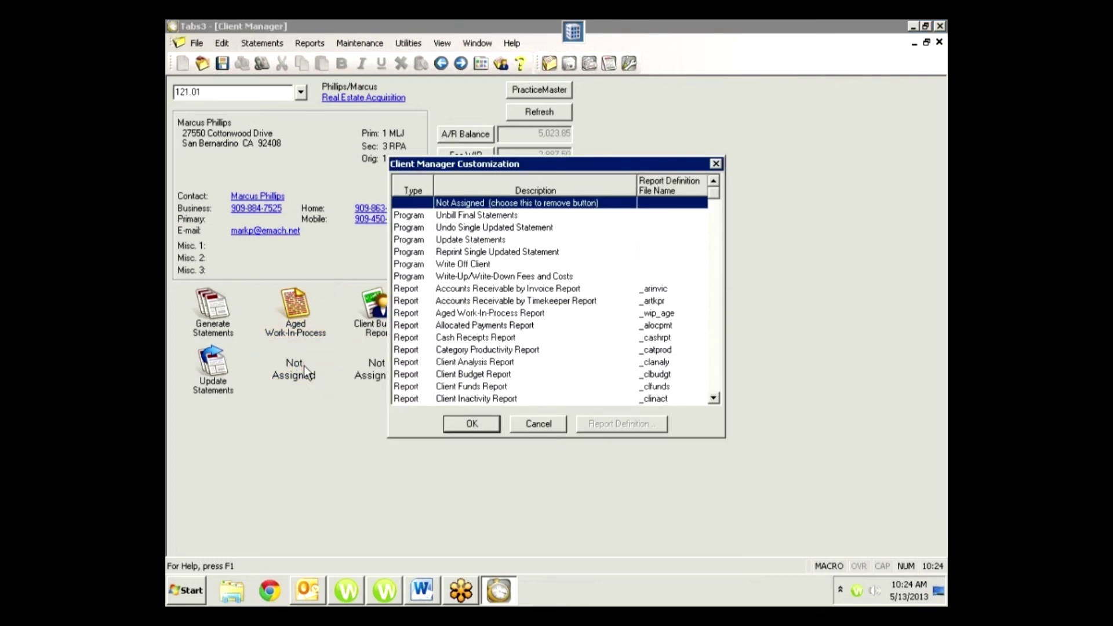
{"action": "left_click", "coordinate": [466, 217]}
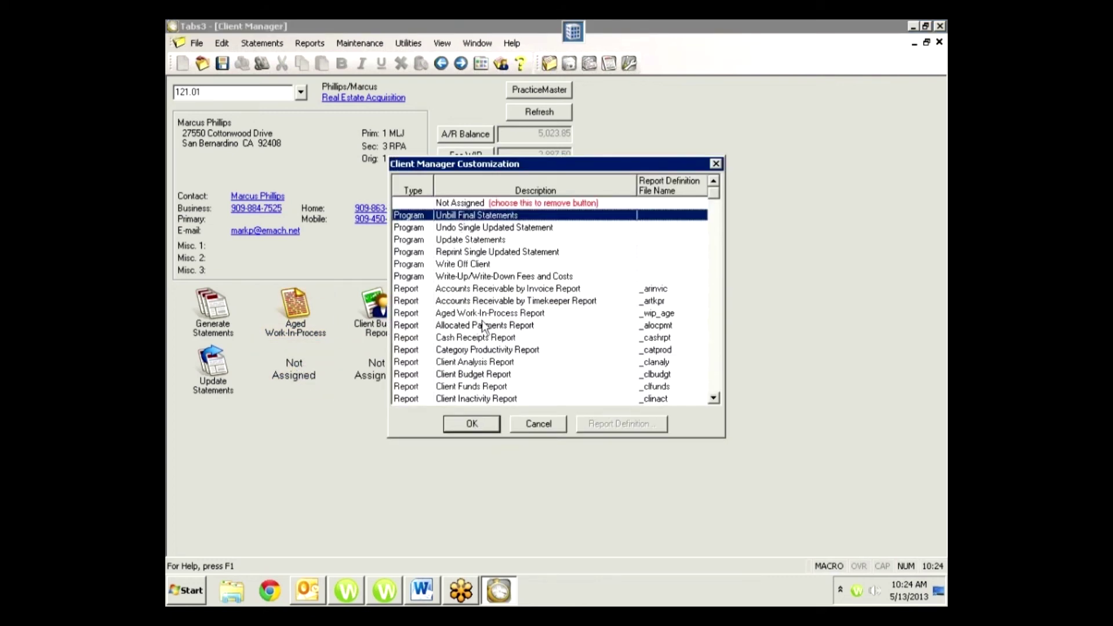
{"action": "left_click", "coordinate": [471, 422]}
- Assign Undo Single Updated Statement and Reprint Single Updated Statement to the next two empty slots
{"action": "left_click", "coordinate": [377, 373]}
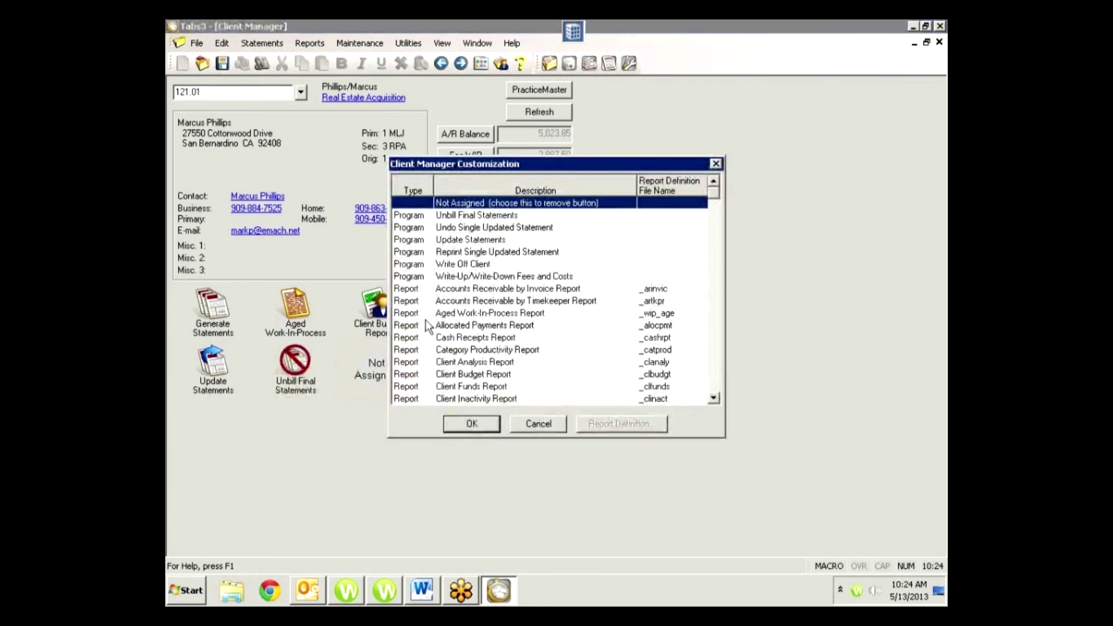
{"action": "left_click", "coordinate": [462, 228]}
{"action": "left_click", "coordinate": [470, 423]}
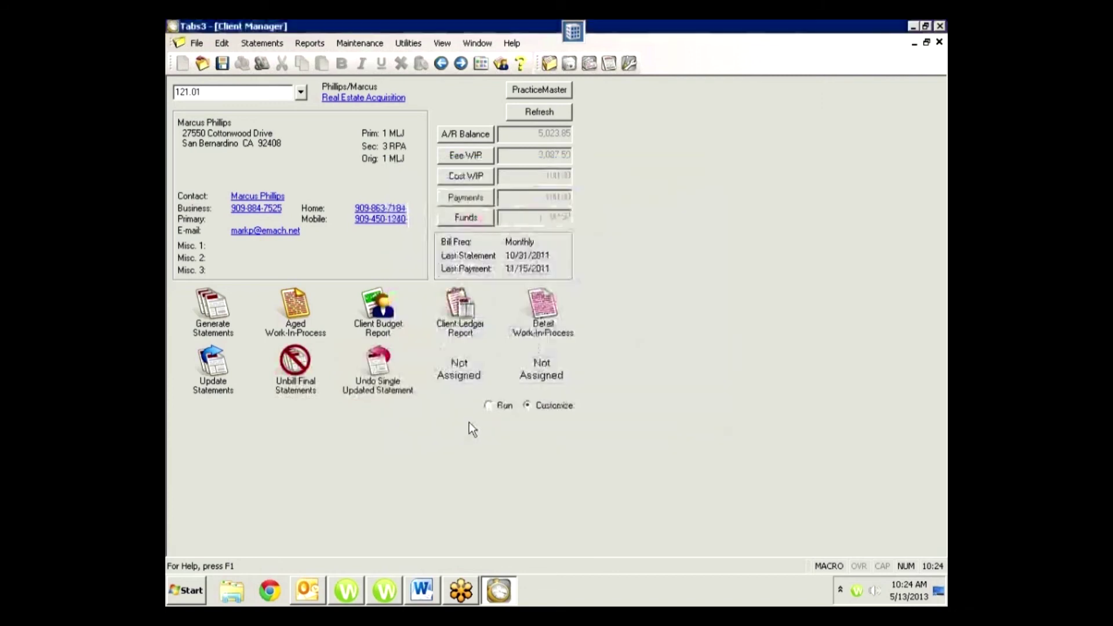
{"action": "left_click", "coordinate": [458, 382]}
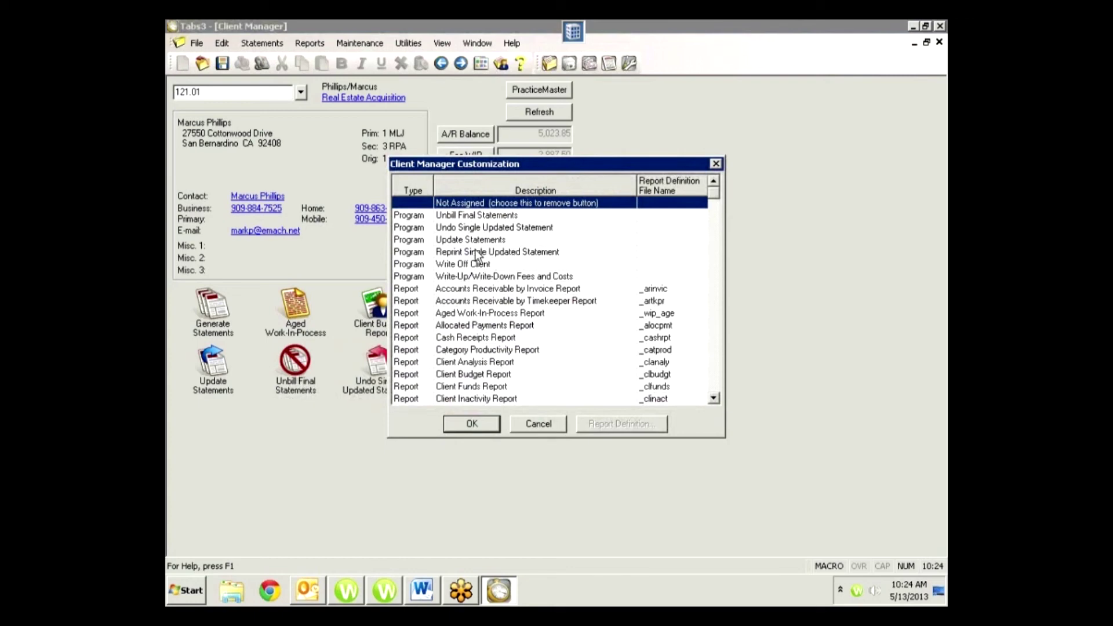
{"action": "left_click", "coordinate": [454, 253]}
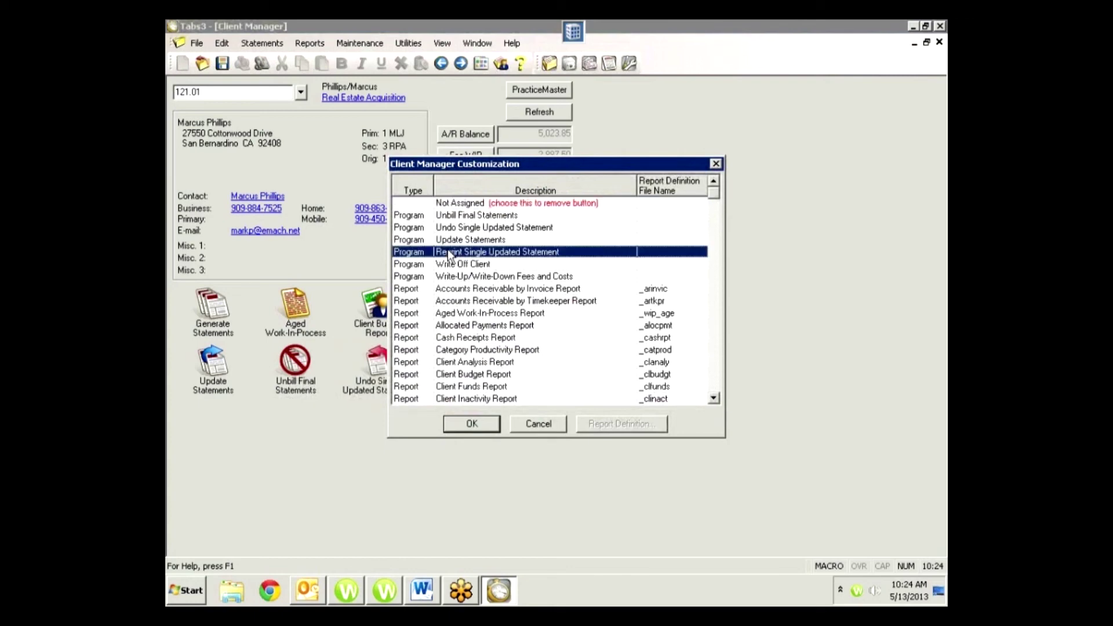
{"action": "left_click", "coordinate": [466, 422]}
- Assign Write Off Client to the last empty shortcut slot
{"action": "left_click", "coordinate": [539, 365]}
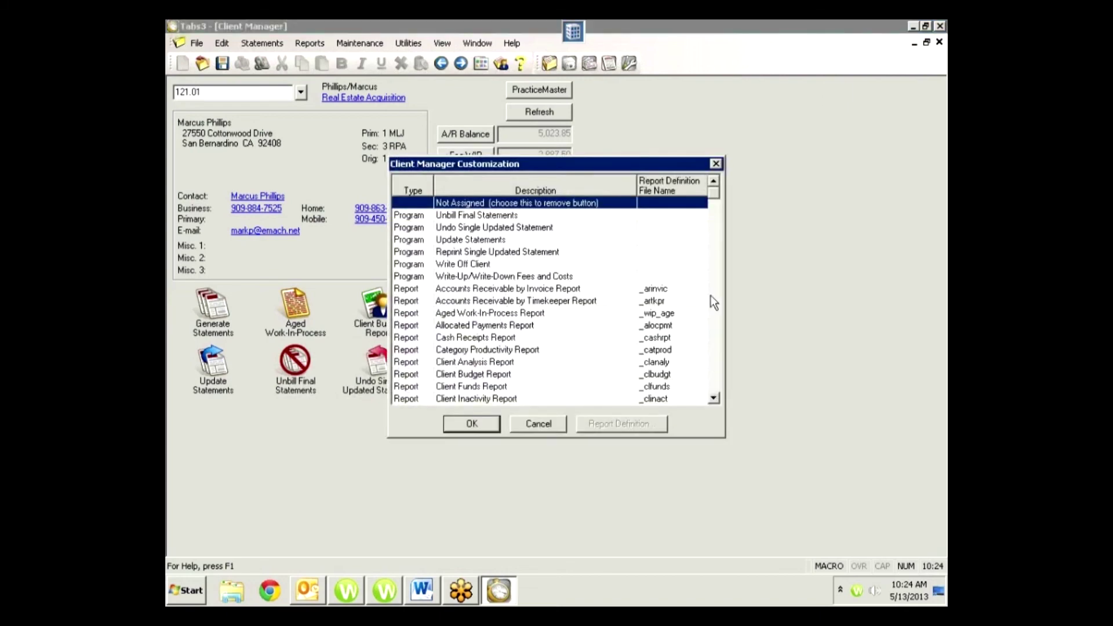
{"action": "left_click_drag", "start_coordinate": [712, 193], "coordinate": [714, 292]}
{"action": "left_click_drag", "start_coordinate": [715, 384], "coordinate": [715, 385]}
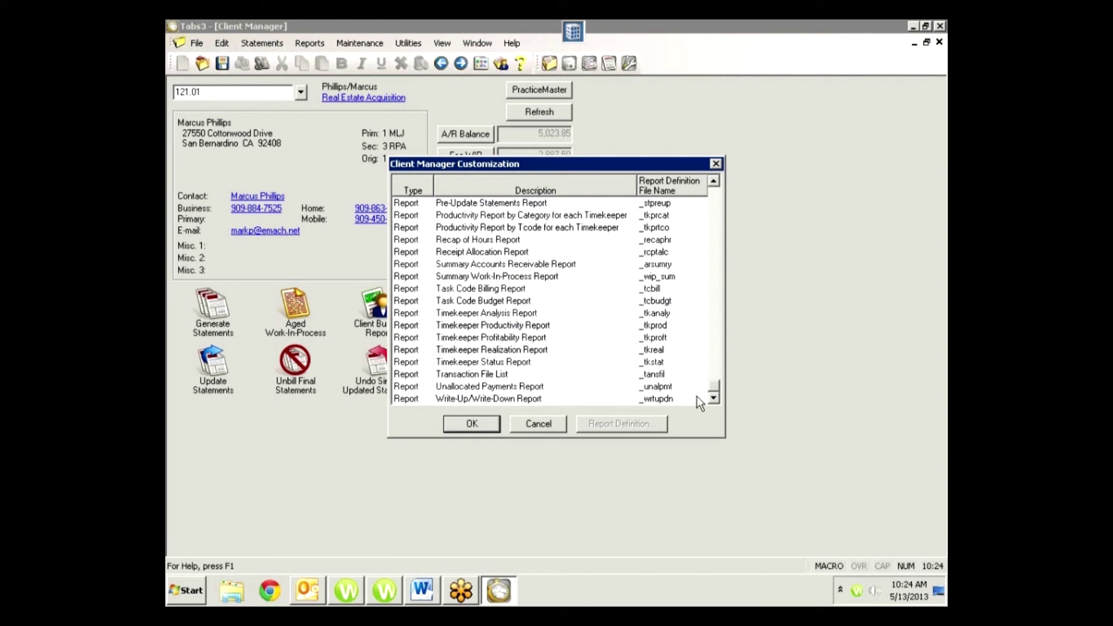
{"action": "left_click_drag", "start_coordinate": [718, 384], "coordinate": [708, 185]}
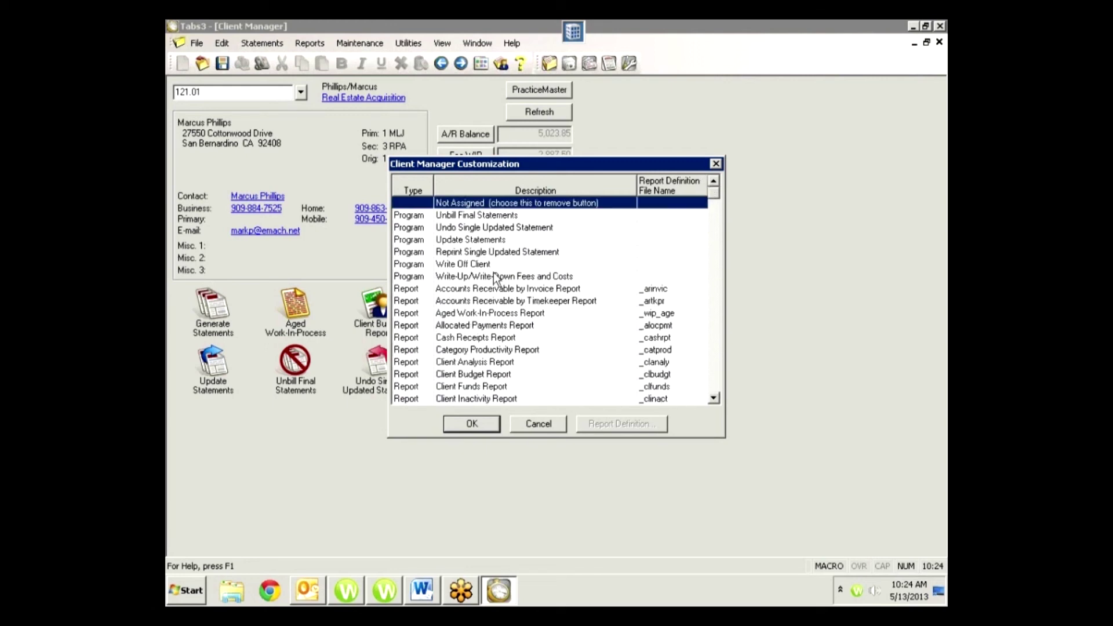
{"action": "left_click", "coordinate": [458, 265]}
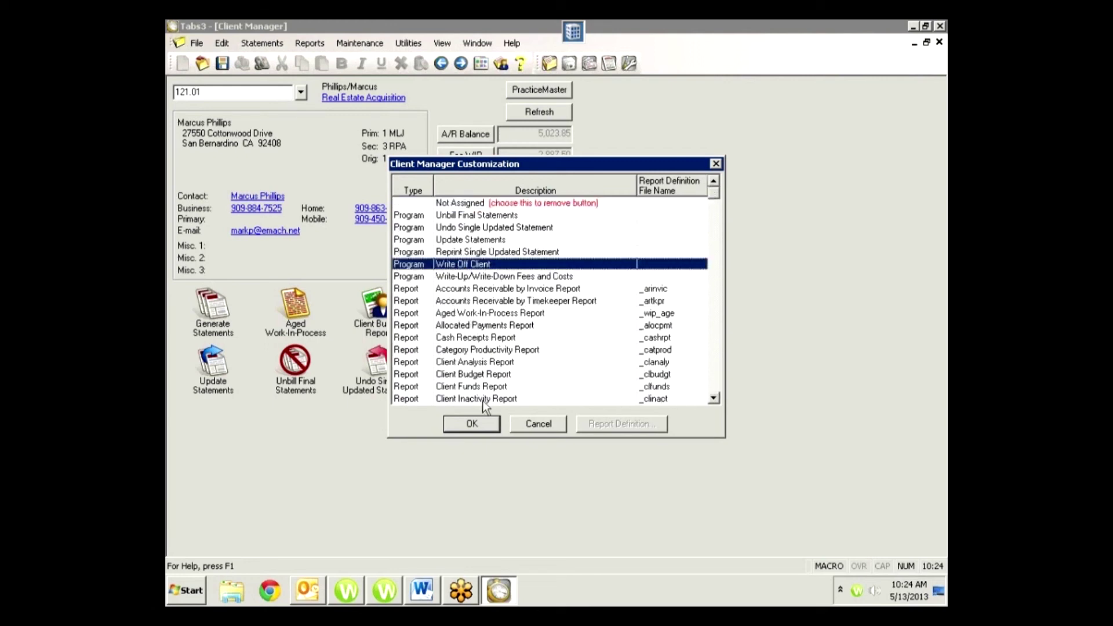
{"action": "left_click", "coordinate": [472, 424]}
- Replace the Detail Work-In-Process shortcut with Write-Up/Write-Down Fees and Costs
{"action": "left_click", "coordinate": [540, 321]}
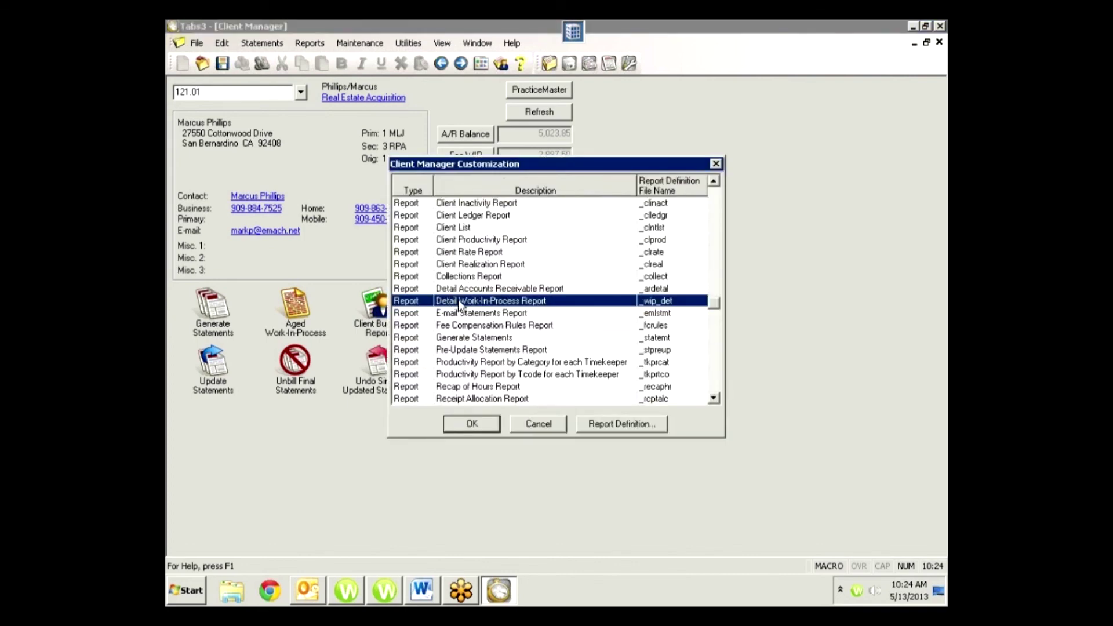
{"action": "left_click_drag", "start_coordinate": [715, 302], "coordinate": [714, 194]}
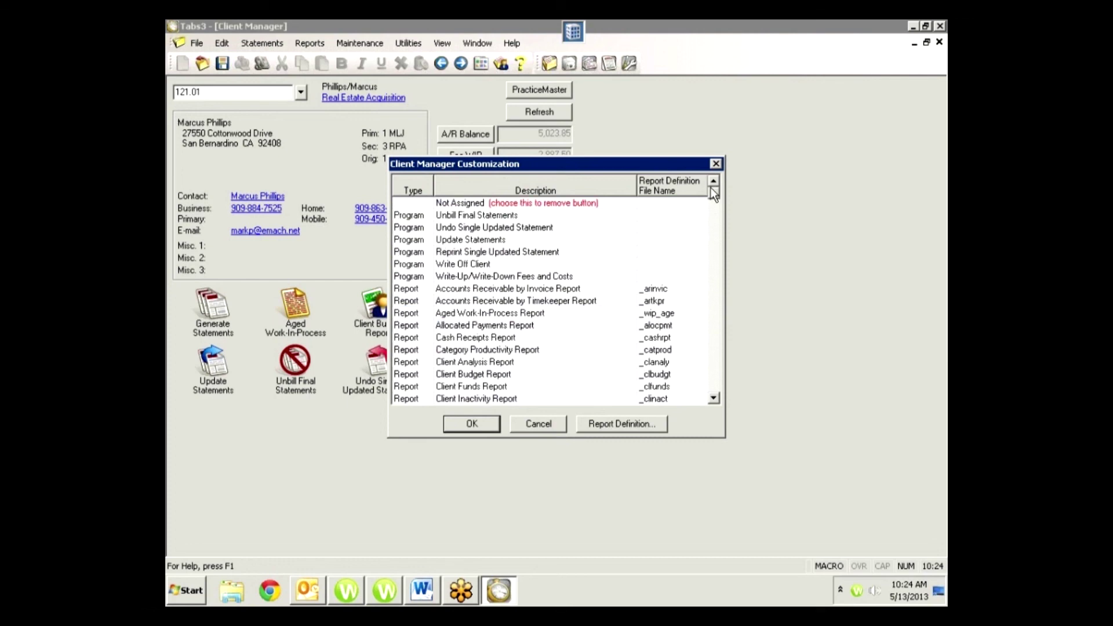
{"action": "left_click", "coordinate": [454, 277]}
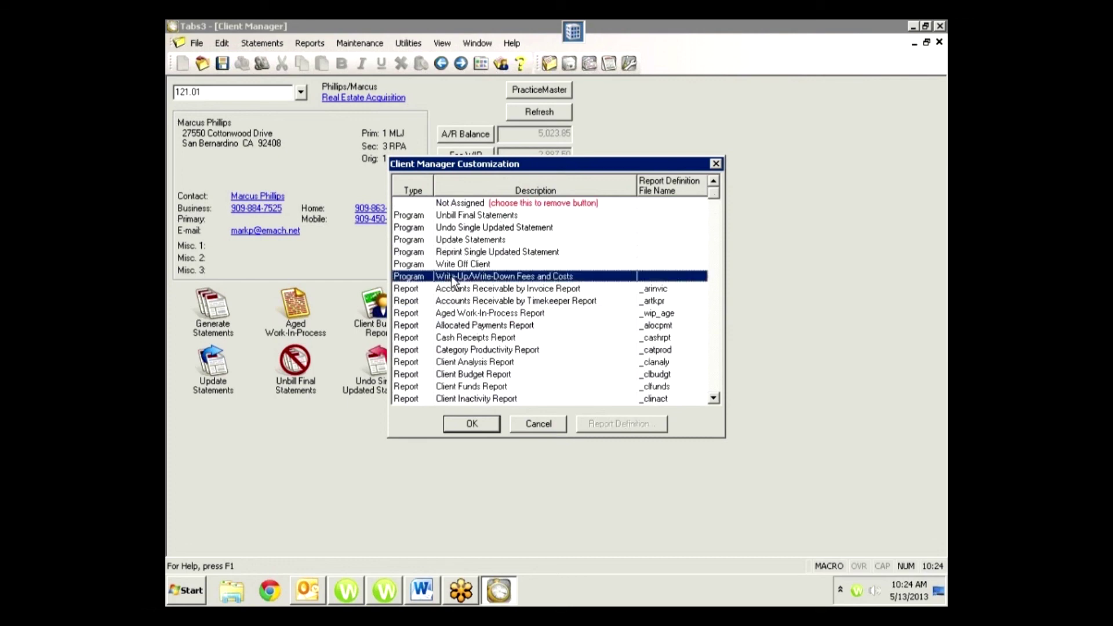
{"action": "left_click", "coordinate": [488, 428]}
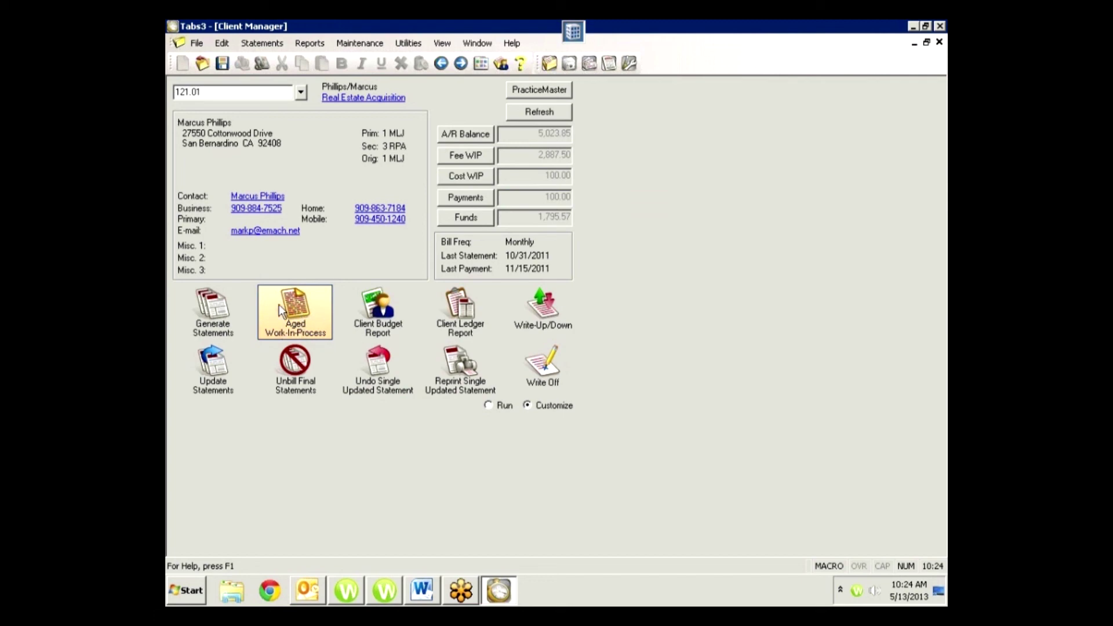
- Swap Aged Work-In-Process for Transaction File List and return the shortcut panel to Run mode
{"action": "left_click", "coordinate": [297, 304]}
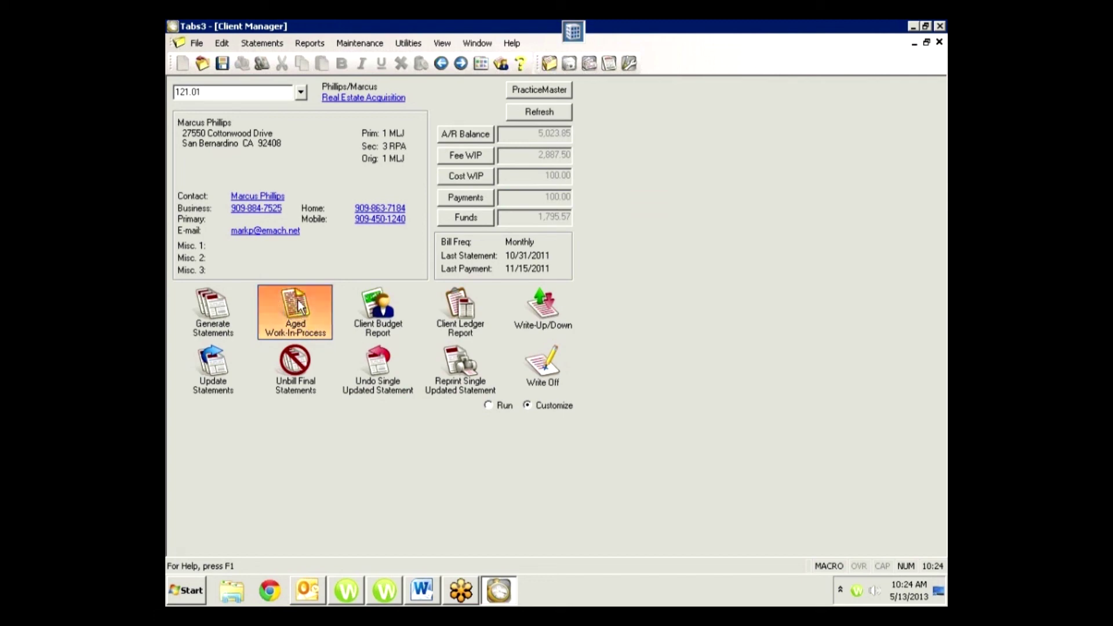
{"action": "left_click", "coordinate": [715, 367]}
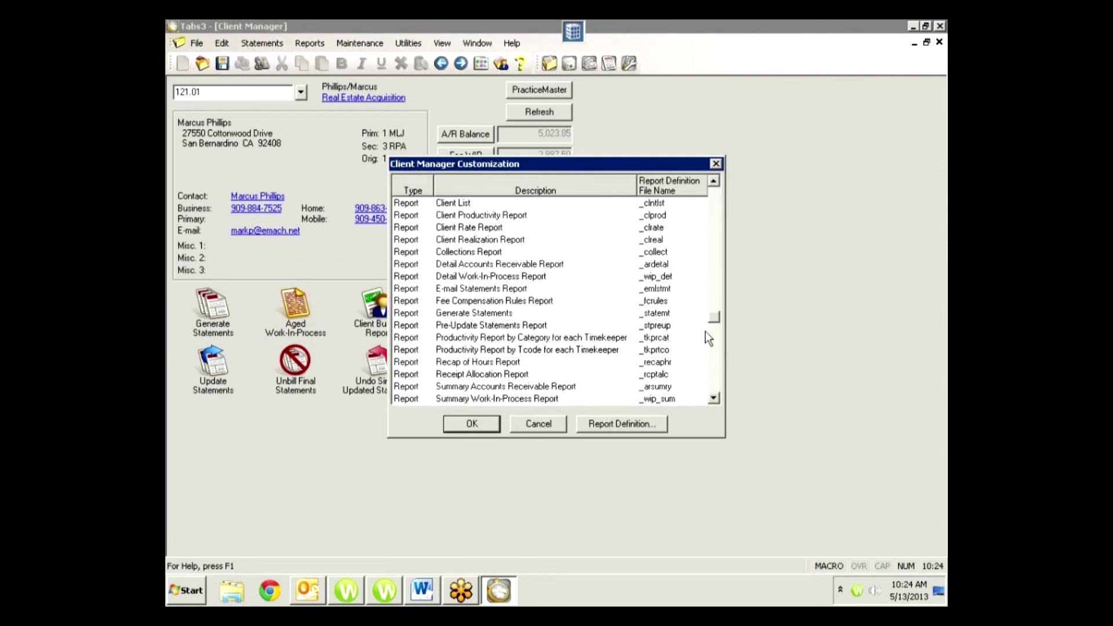
{"action": "left_click", "coordinate": [717, 356]}
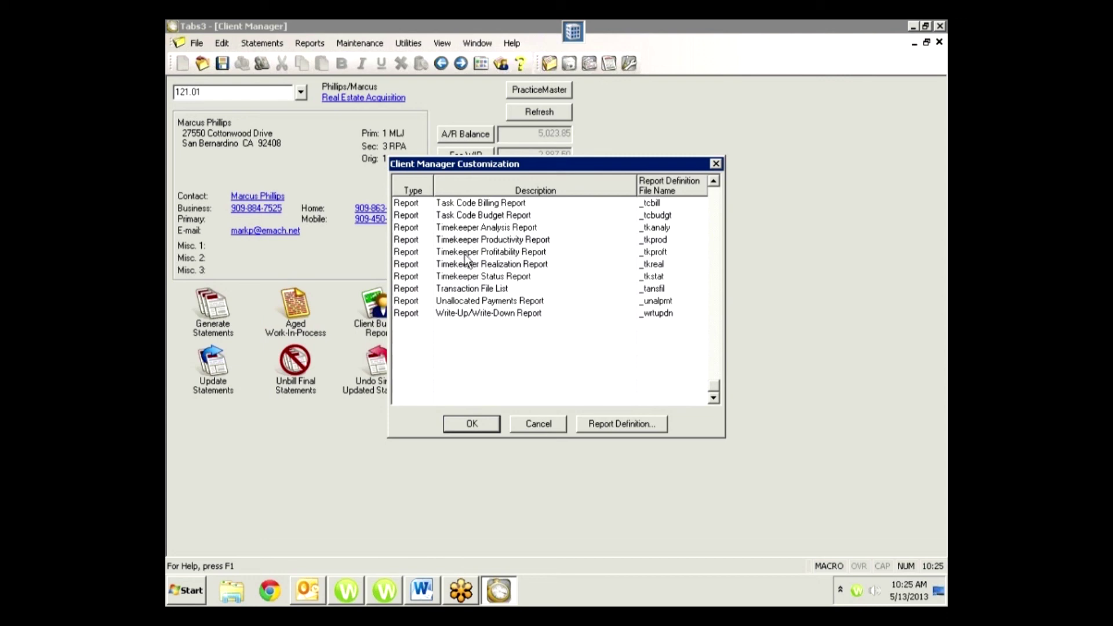
{"action": "left_click", "coordinate": [459, 292]}
{"action": "left_click", "coordinate": [479, 423]}
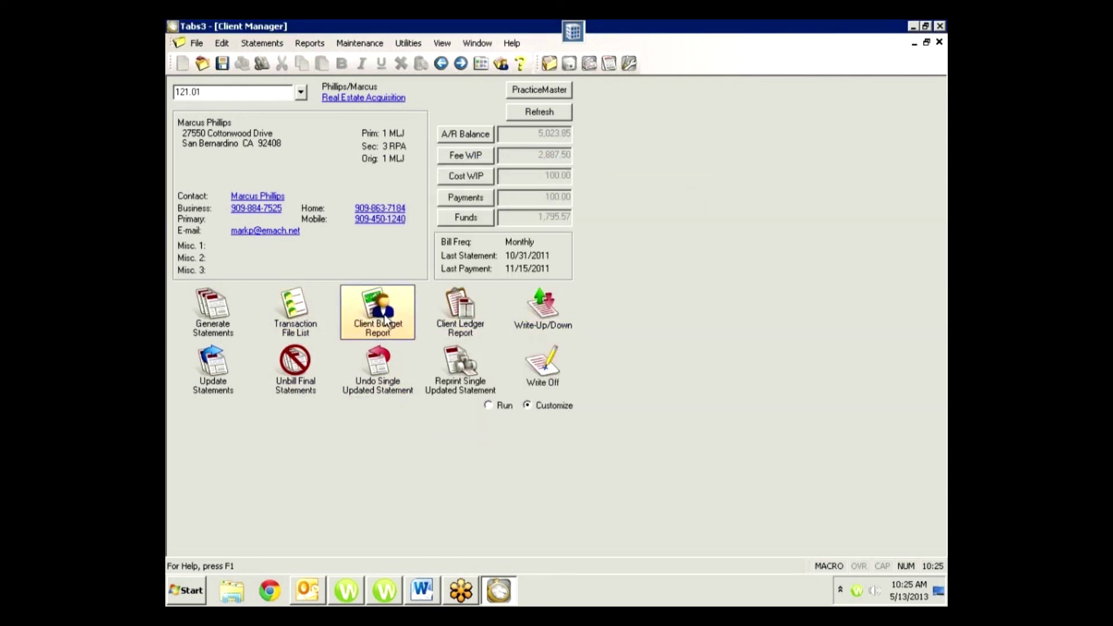
{"action": "left_click", "coordinate": [488, 405]}
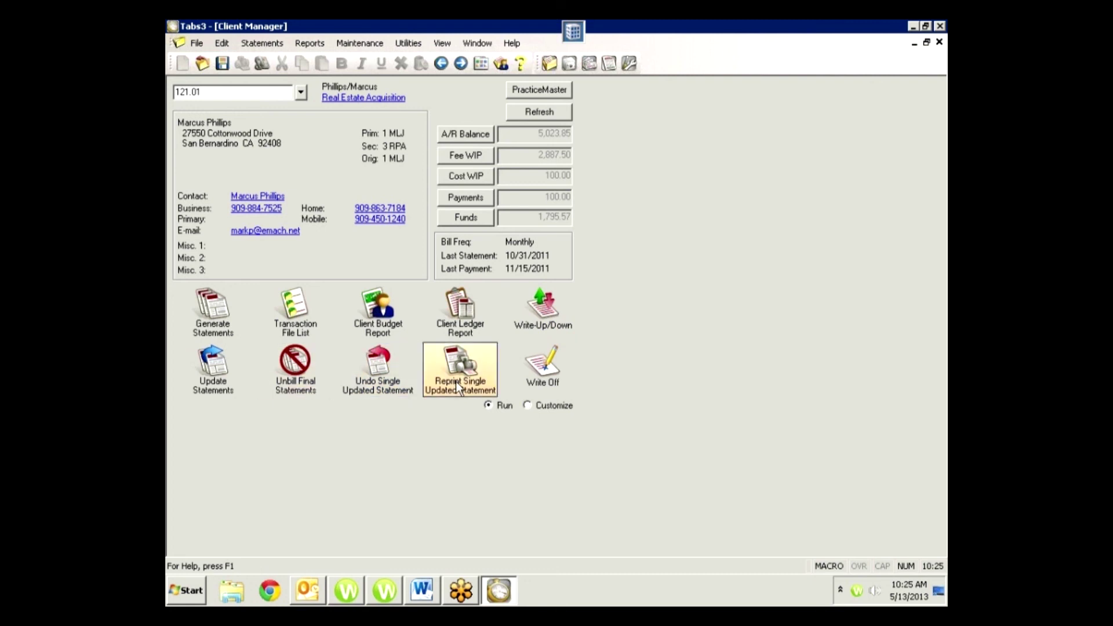
{"action": "left_click", "coordinate": [466, 368]}
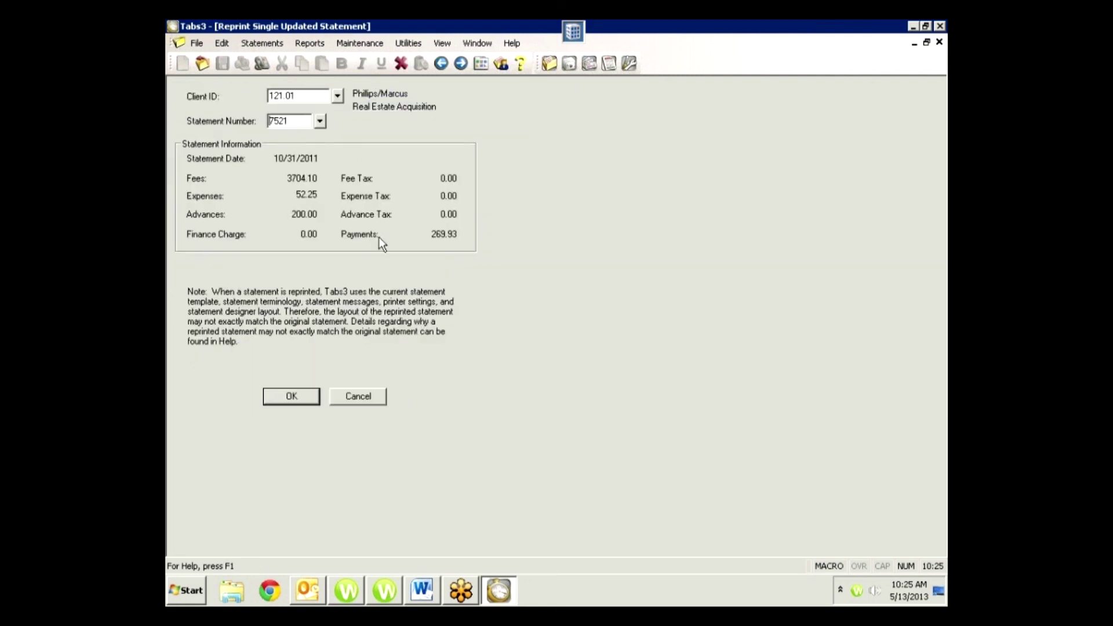
{"action": "left_click", "coordinate": [322, 121]}
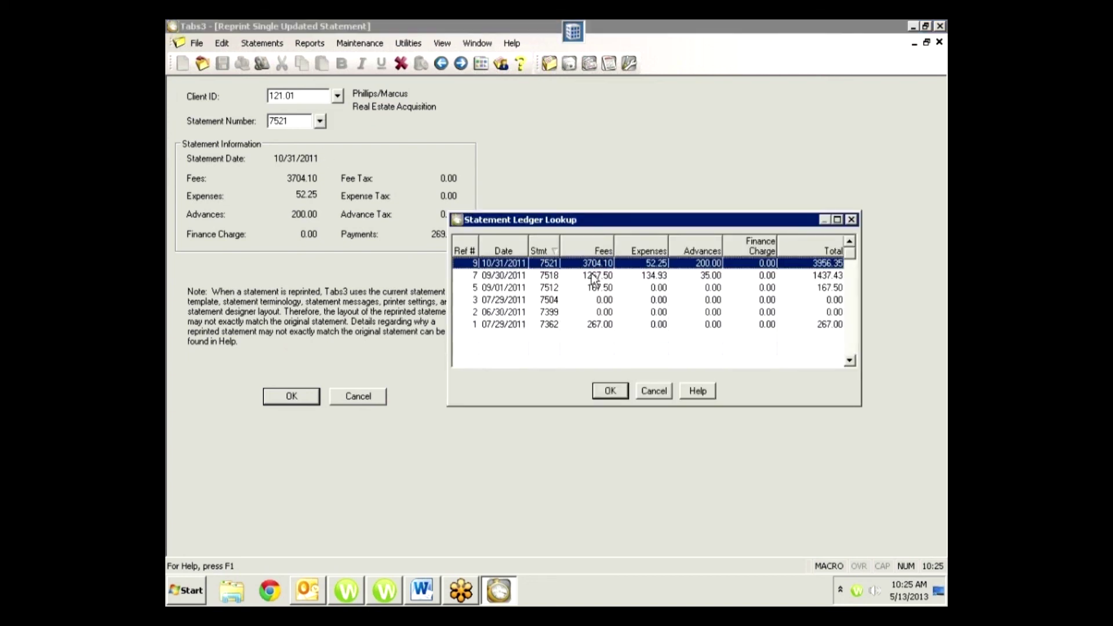
{"action": "left_click", "coordinate": [659, 389]}
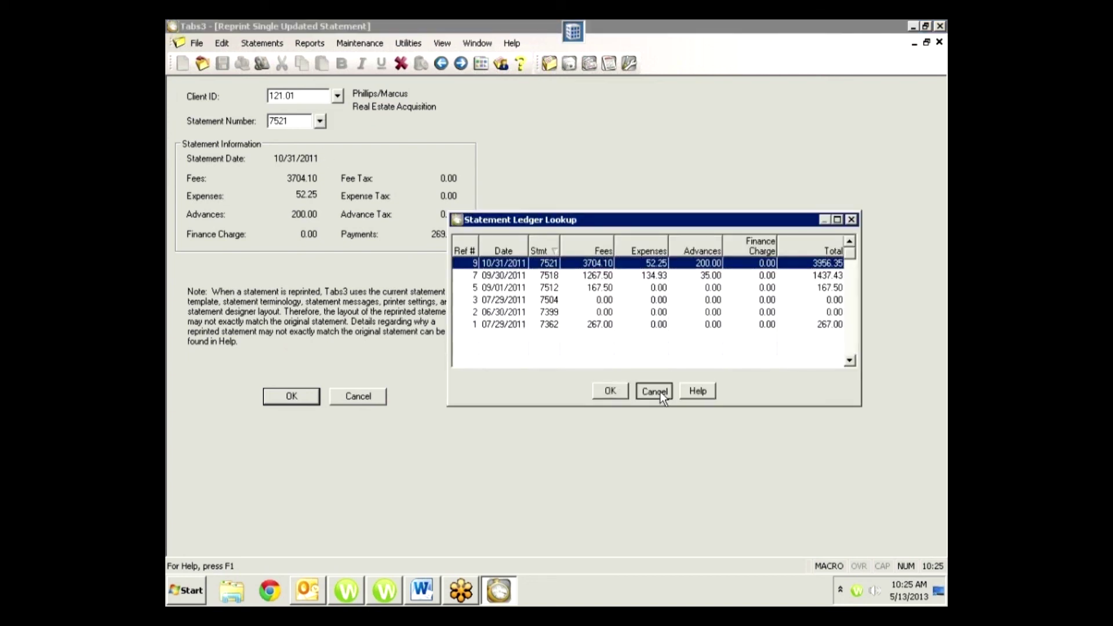
{"action": "left_click", "coordinate": [366, 394]}
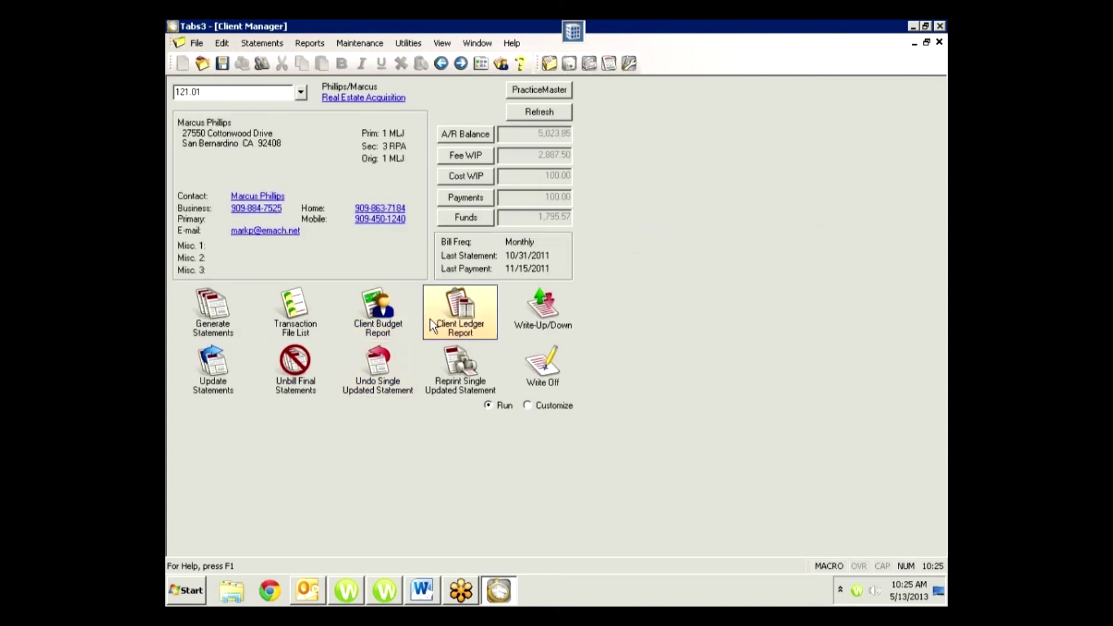